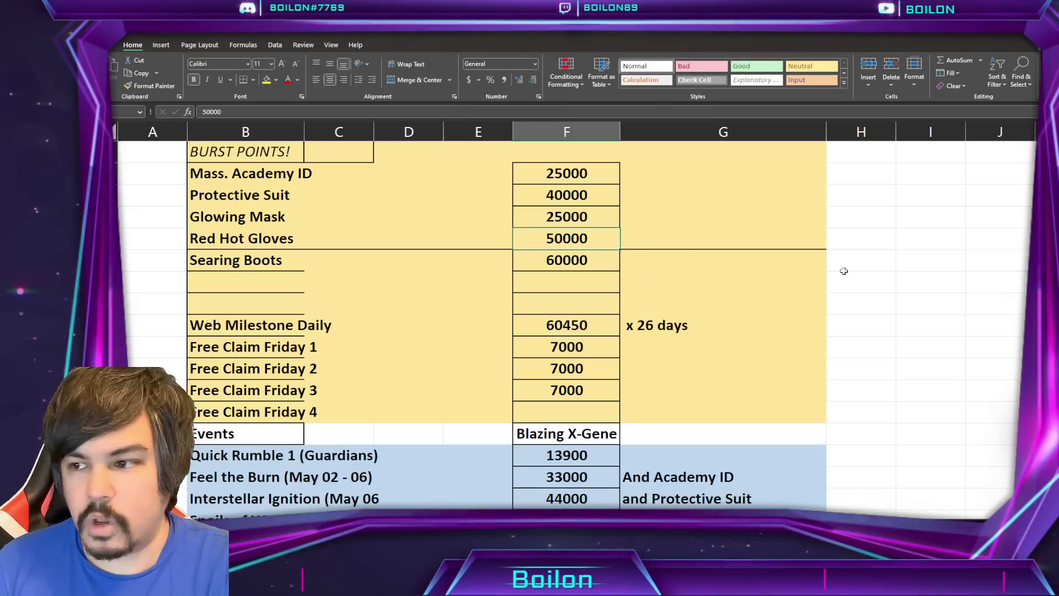
Review the Blazing X-Gene points for the event items, Web Milestone Daily, Free Claim Fridays and each listed event through Rally Point.
{"action": "key", "text": "Up"}
{"action": "key", "text": "Up"}
{"action": "key", "text": "Up"}
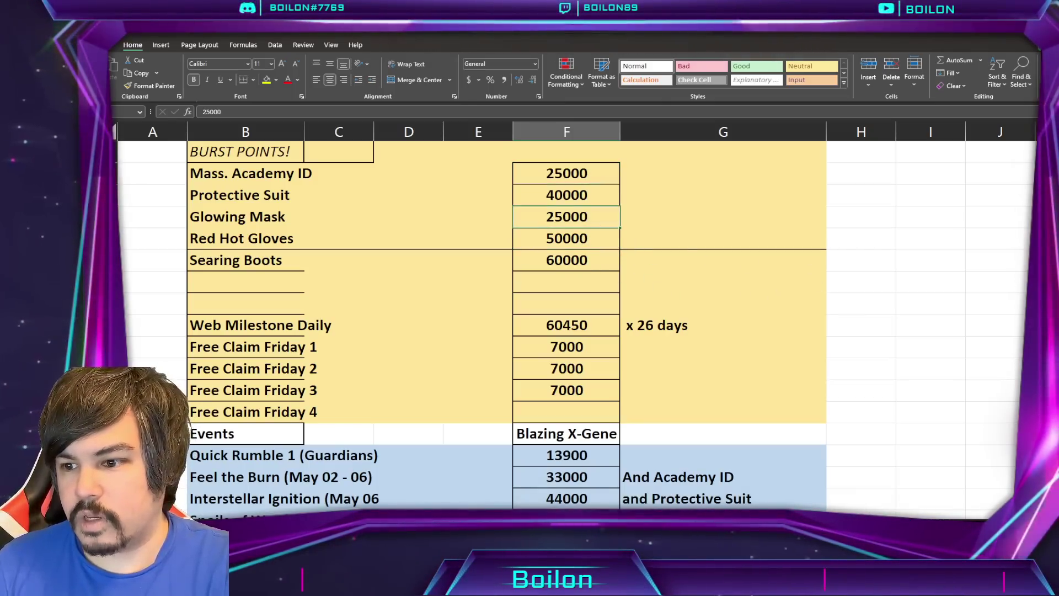
{"action": "scroll", "coordinate": [474, 326], "scroll_direction": "down", "scroll_amount": 1}
{"action": "left_click", "coordinate": [600, 273]}
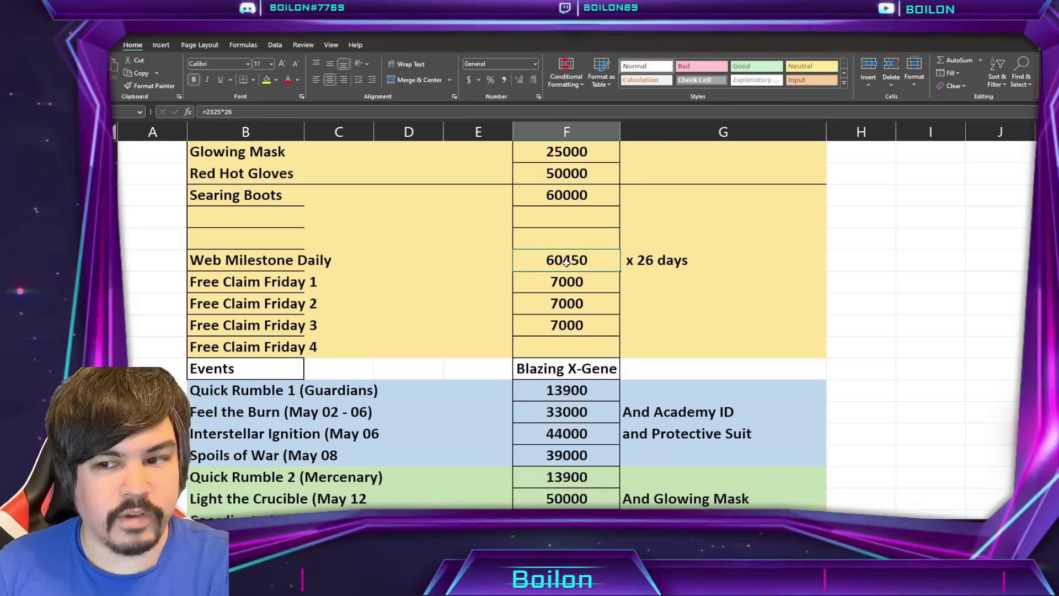
{"action": "left_click", "coordinate": [568, 281]}
{"action": "left_click", "coordinate": [568, 303]}
{"action": "left_click", "coordinate": [570, 325]}
{"action": "left_click", "coordinate": [571, 349]}
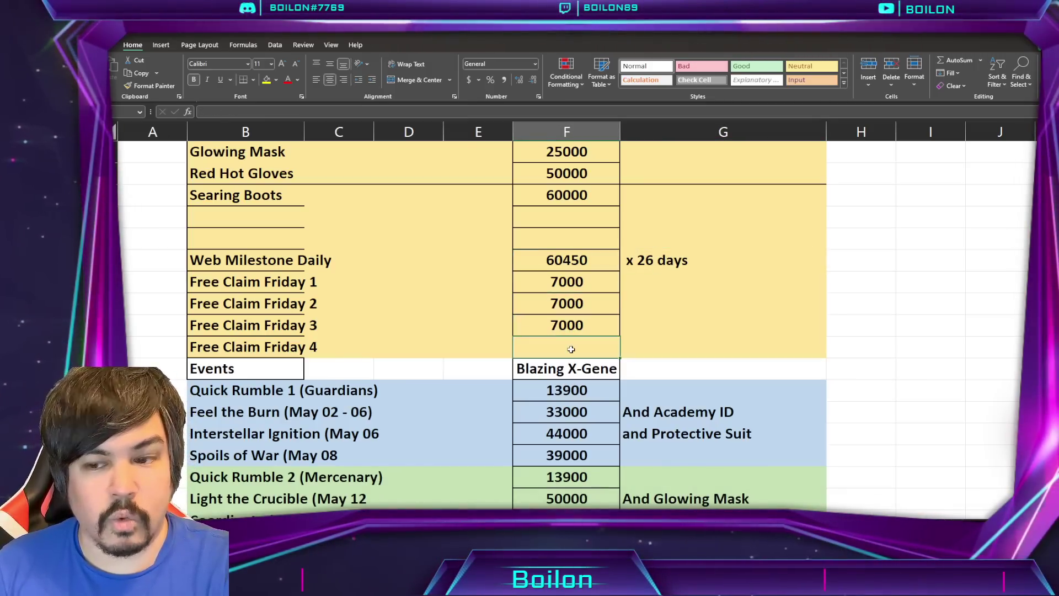
{"action": "scroll", "coordinate": [571, 349], "scroll_direction": "down", "scroll_amount": 2}
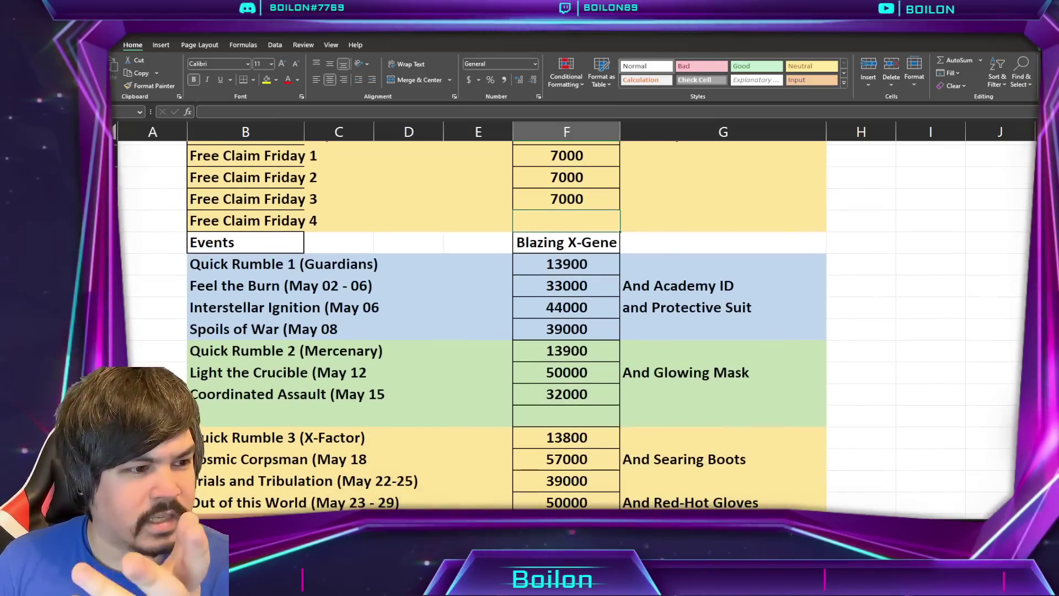
{"action": "scroll", "coordinate": [570, 349], "scroll_direction": "down", "scroll_amount": 1}
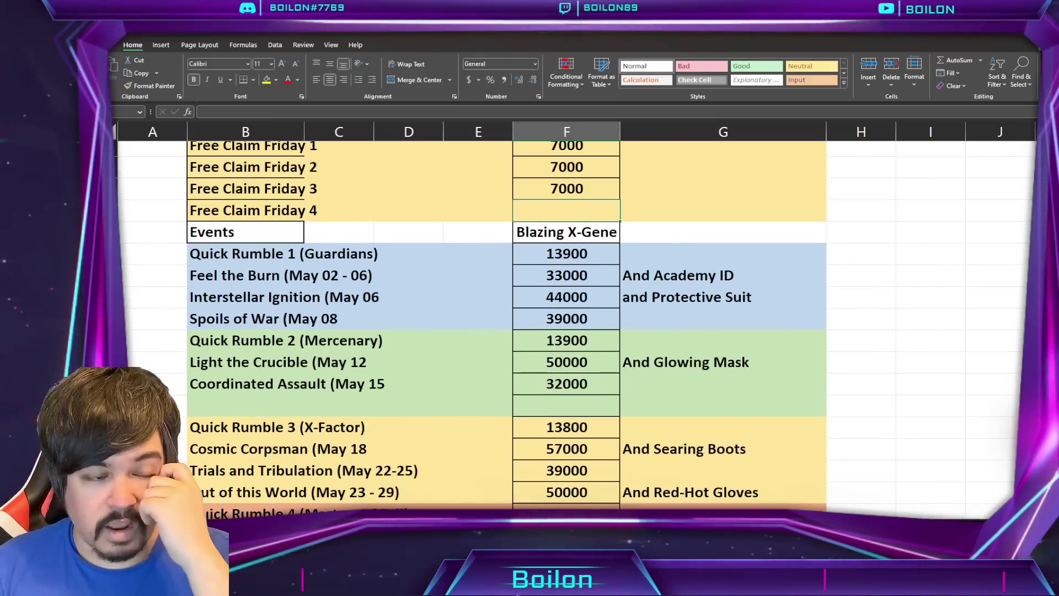
{"action": "scroll", "coordinate": [570, 349], "scroll_direction": "down", "scroll_amount": 1}
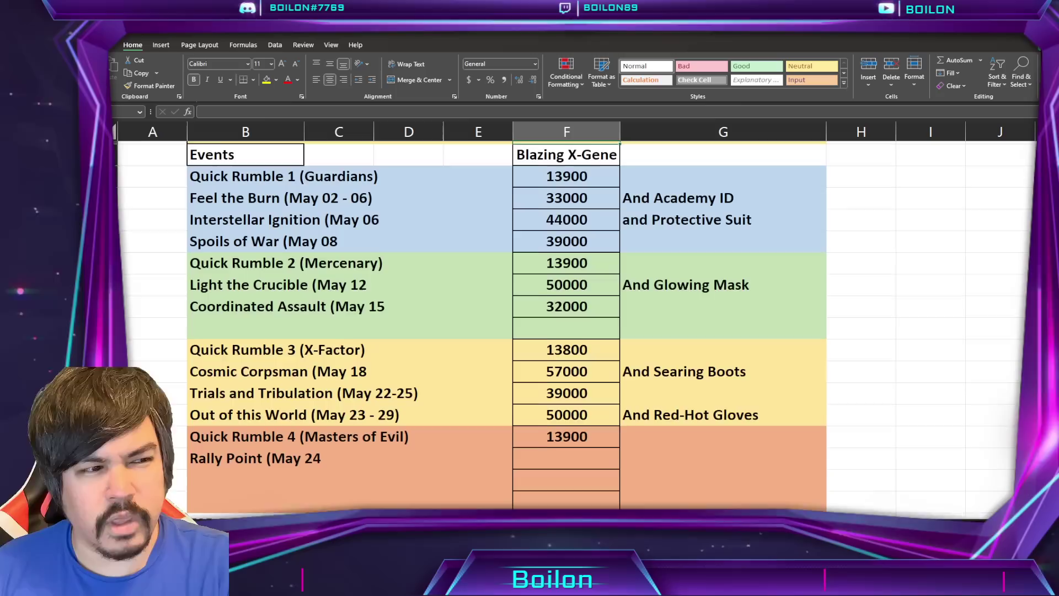
{"action": "left_click", "coordinate": [543, 457]}
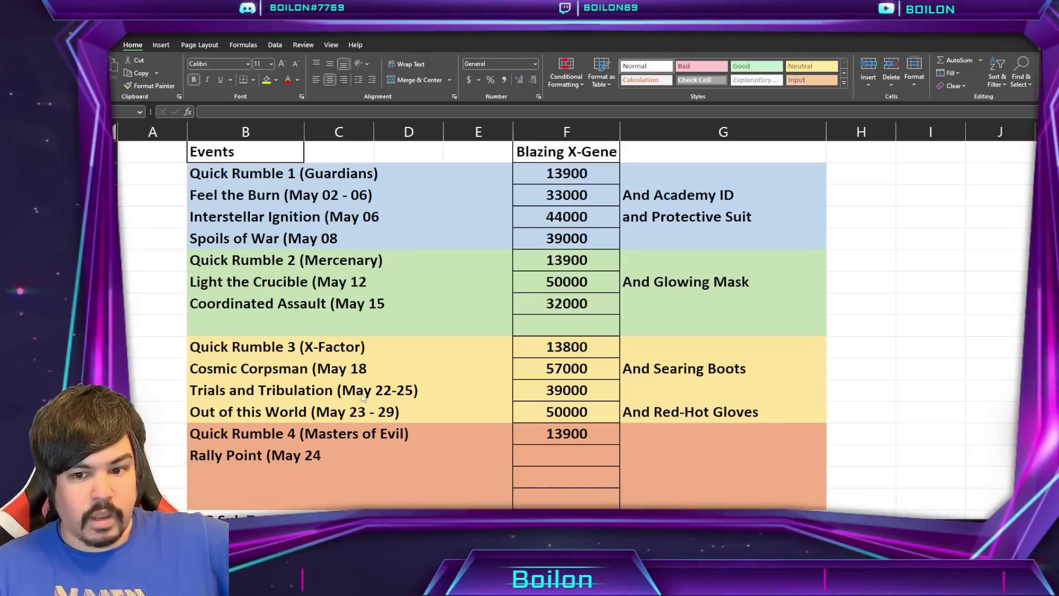
Replace the date in the Rally Point event label with a question mark so it reads "Rally Point ?".
{"action": "left_click", "coordinate": [308, 457]}
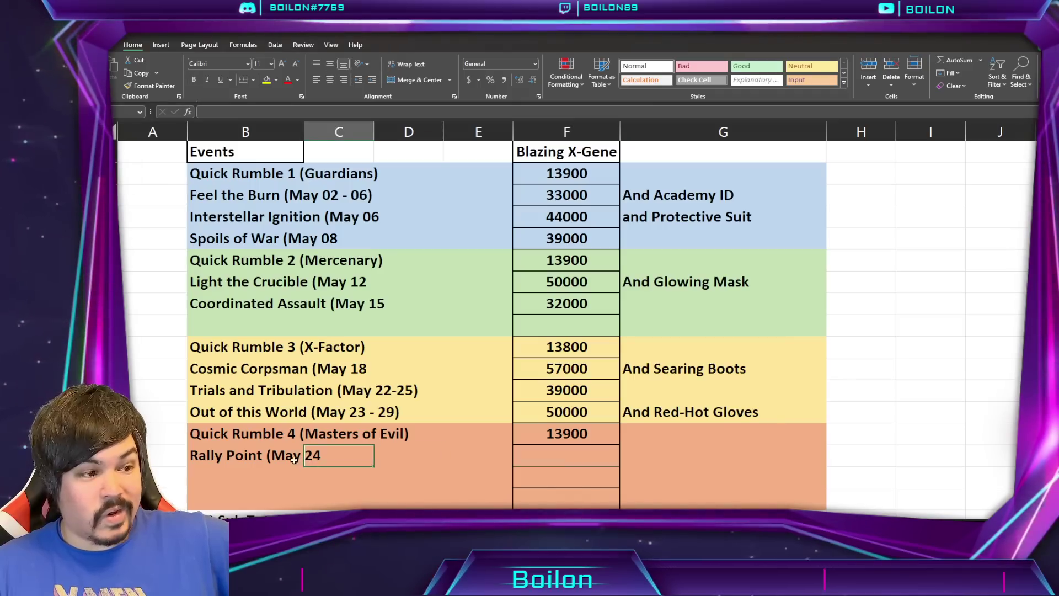
{"action": "left_click", "coordinate": [207, 469]}
{"action": "left_click", "coordinate": [217, 457]}
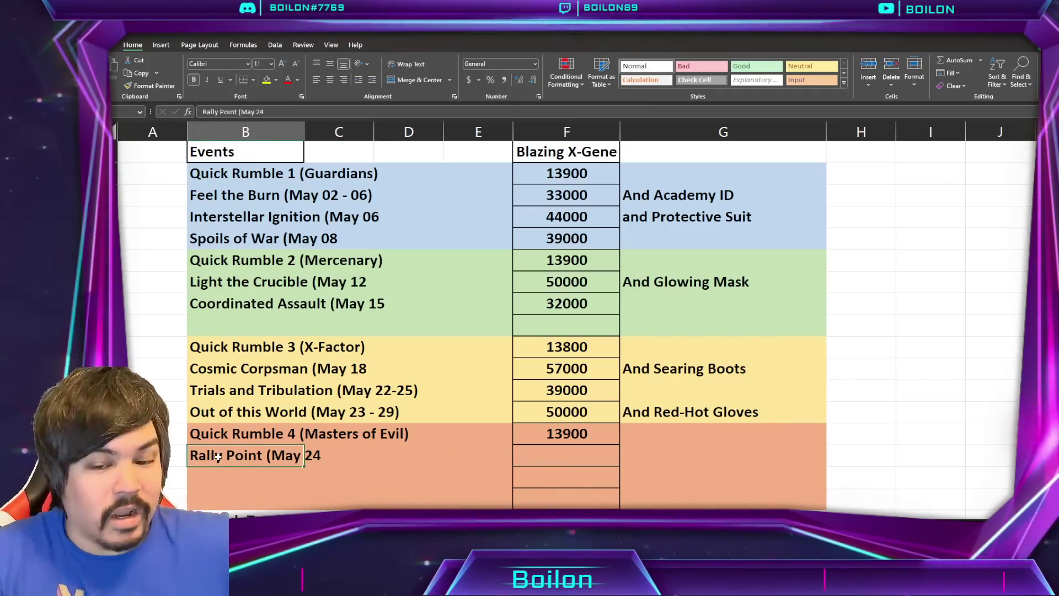
{"action": "left_click", "coordinate": [288, 109]}
{"action": "key", "text": "BackSpace"}
{"action": "key", "text": "BackSpace"}
{"action": "key", "text": "BackSpace"}
{"action": "key", "text": "BackSpace"}
{"action": "key", "text": "BackSpace"}
{"action": "key", "text": "BackSpace"}
{"action": "key", "text": "BackSpace"}
{"action": "key", "text": "BackSpace"}
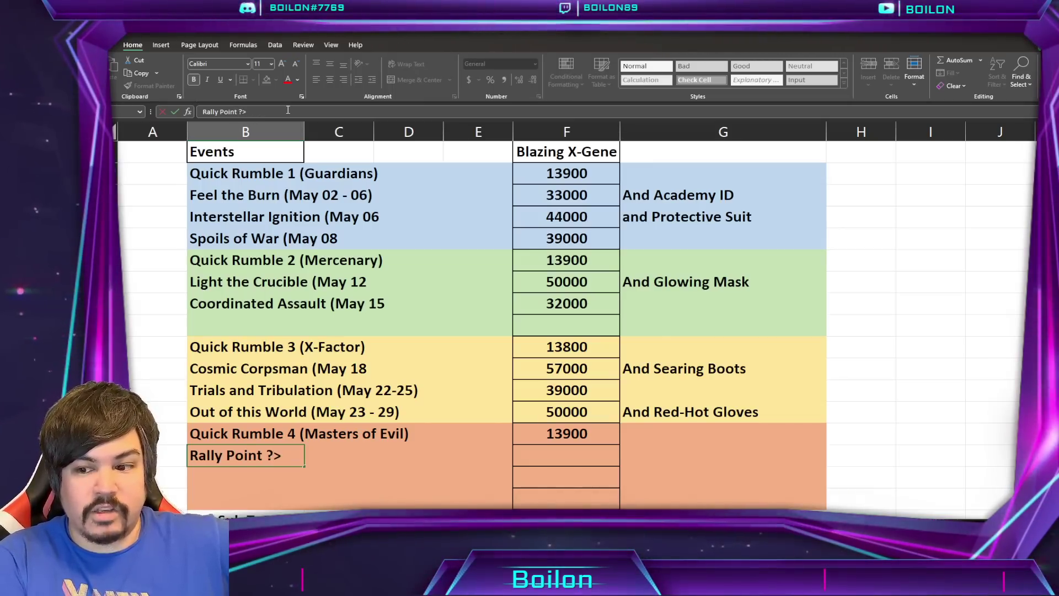
{"action": "type", "text": "?>"}
{"action": "key", "text": "BackSpace"}
{"action": "key", "text": "Return"}
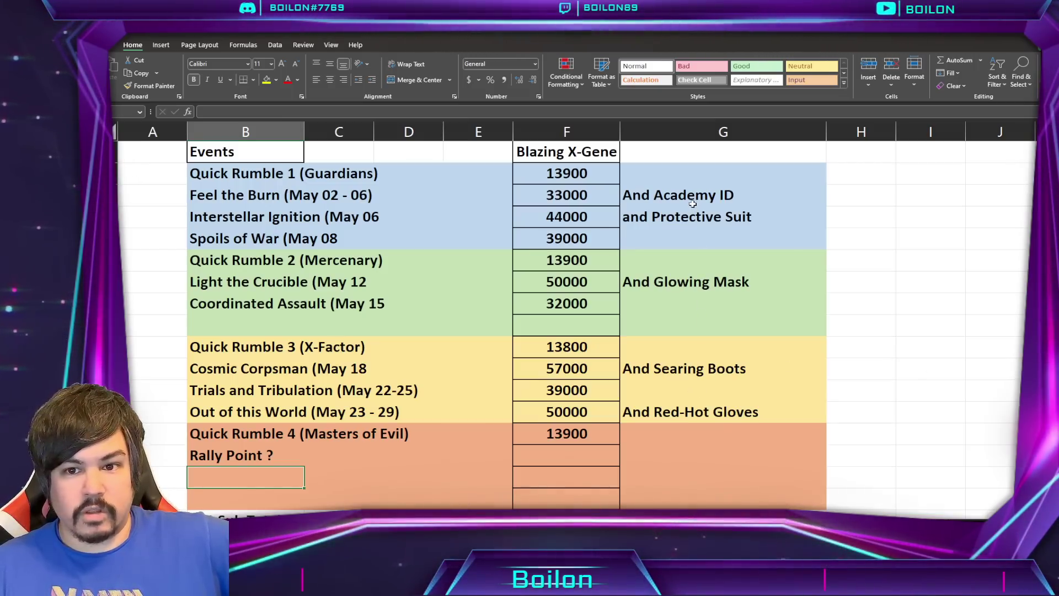
Check which cells the F2P Sub Total formula includes by inspecting its highlighted references, leaving the formula as it is.
{"action": "scroll", "coordinate": [576, 319], "scroll_direction": "down", "scroll_amount": 1}
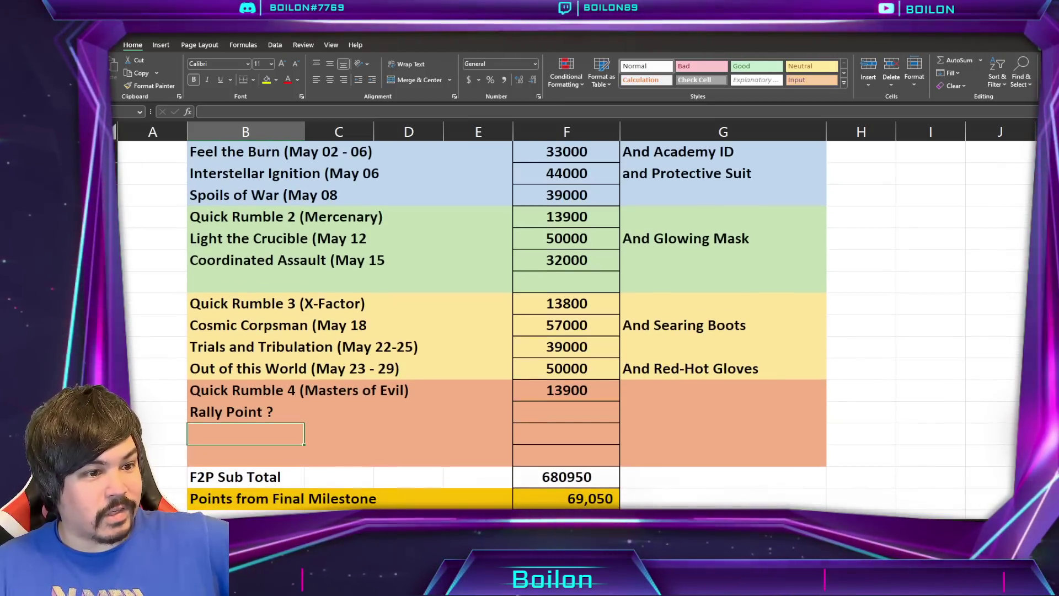
{"action": "left_click", "coordinate": [575, 477]}
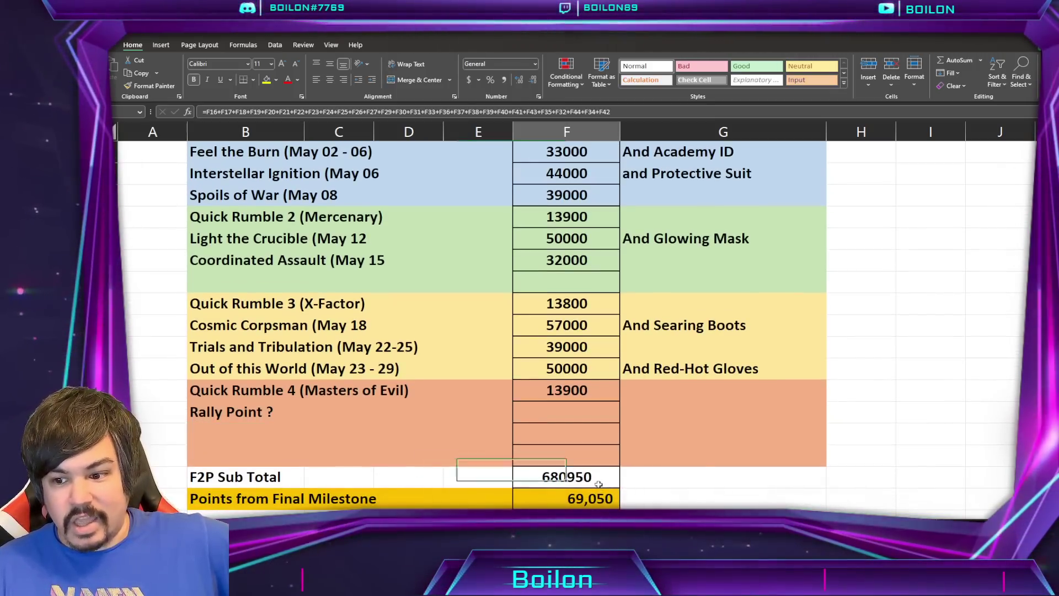
{"action": "left_click", "coordinate": [623, 112]}
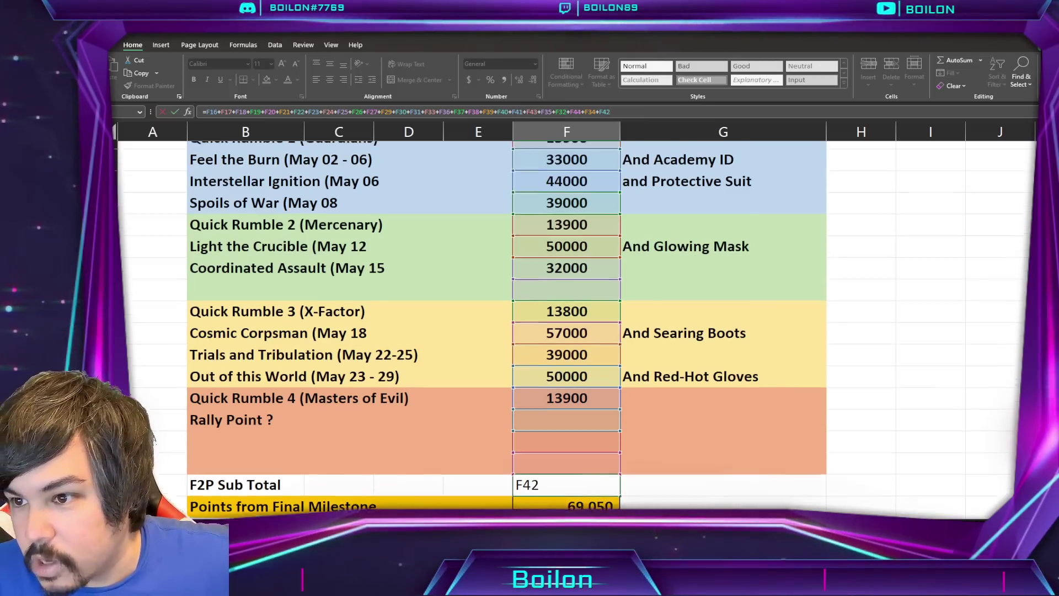
{"action": "scroll", "coordinate": [570, 326], "scroll_direction": "up", "scroll_amount": 3}
{"action": "scroll", "coordinate": [570, 325], "scroll_direction": "up", "scroll_amount": 3}
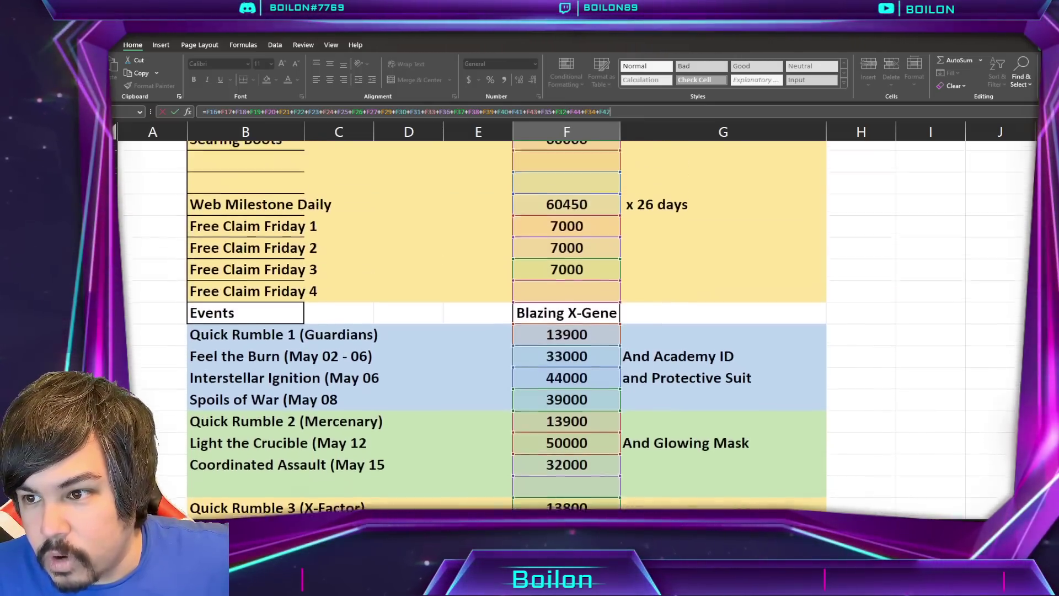
{"action": "scroll", "coordinate": [639, 448], "scroll_direction": "down", "scroll_amount": 6}
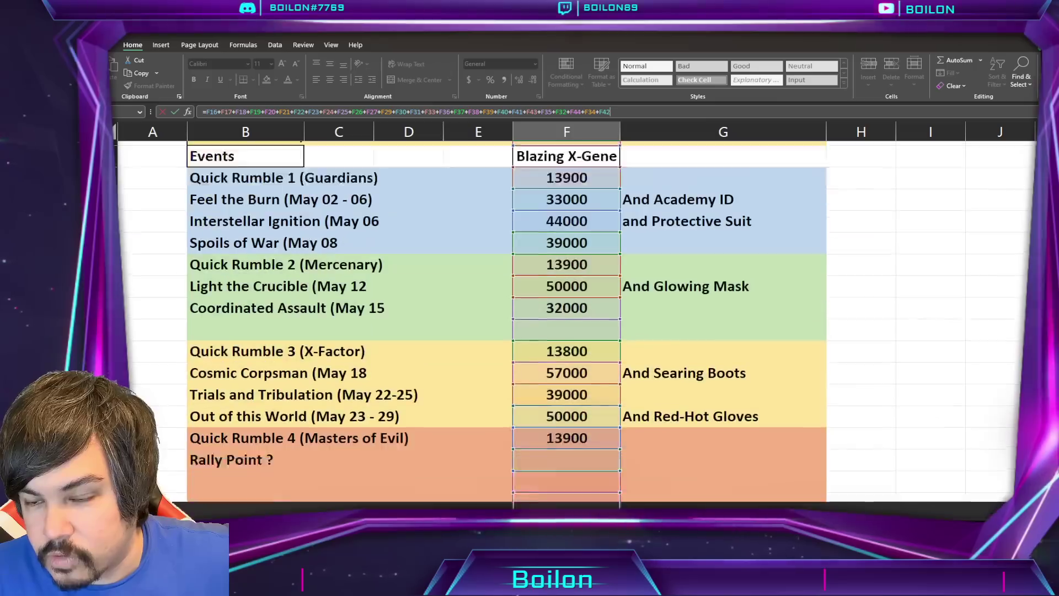
{"action": "key", "text": "Return"}
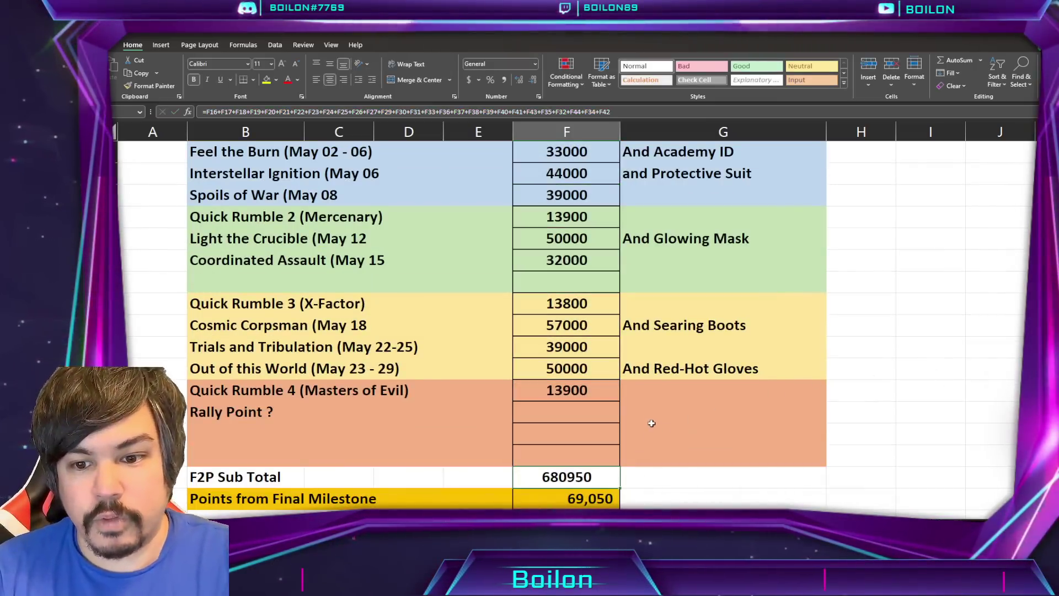
Review the Out of this World and Trials and Tribulation entries, and switch to Marvel Strike Force to view the milestone selection.
{"action": "left_click", "coordinate": [251, 353]}
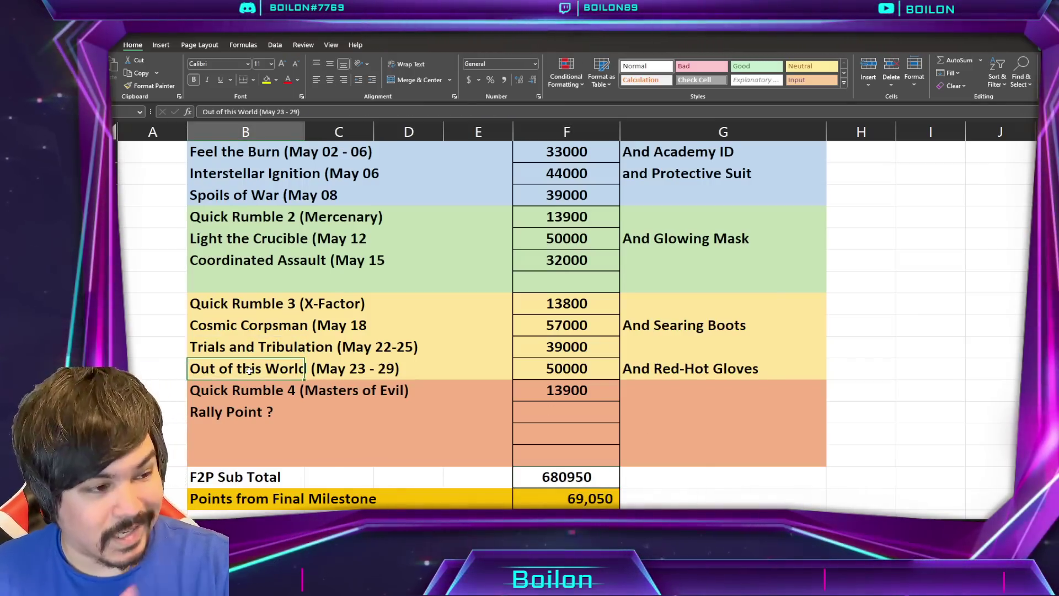
{"action": "left_click", "coordinate": [268, 344]}
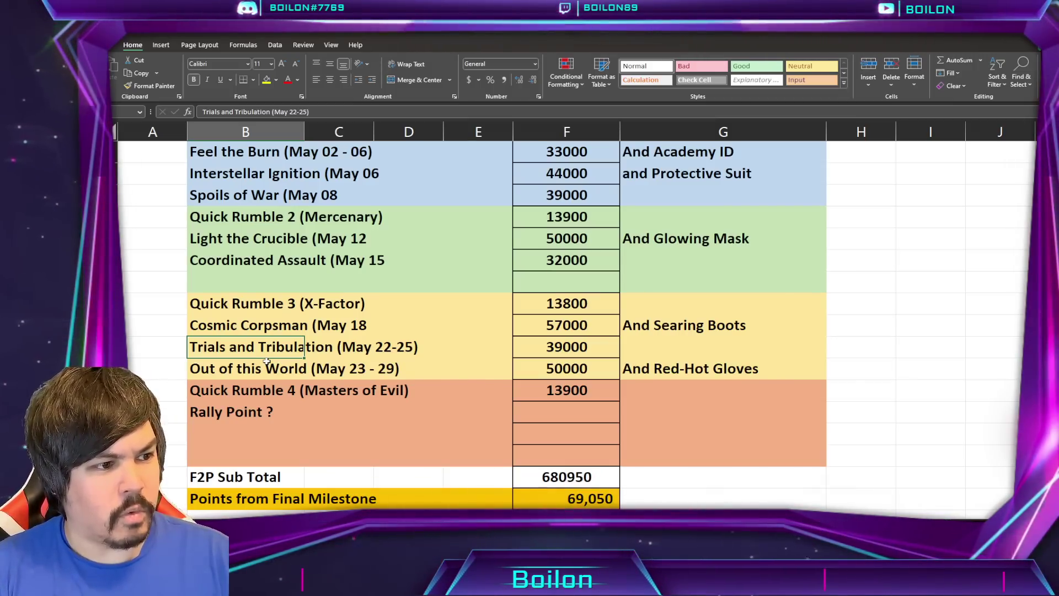
{"action": "left_click", "coordinate": [595, 355]}
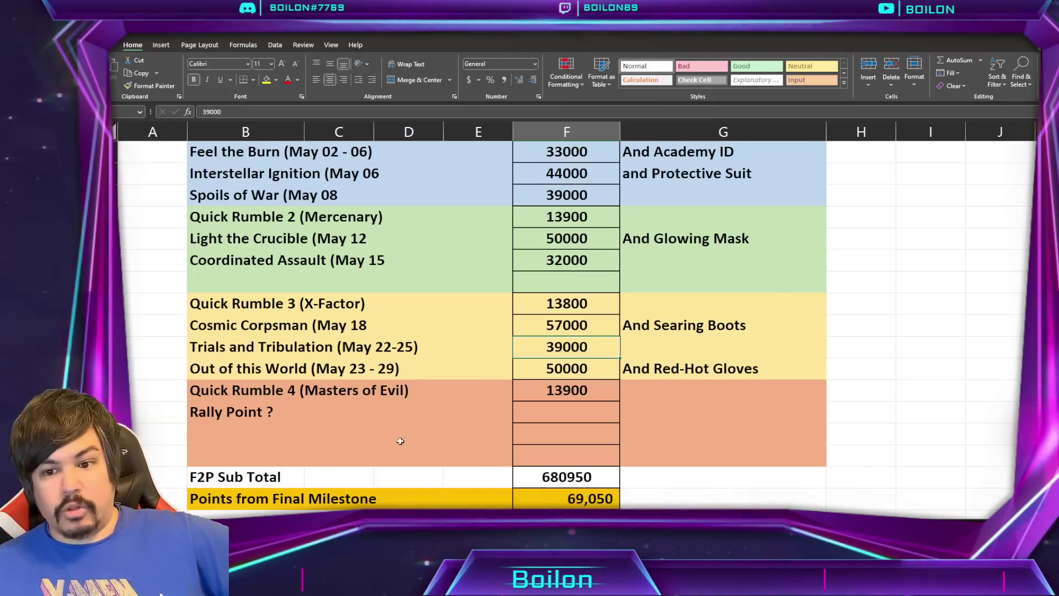
{"action": "key", "text": "alt+Tab"}
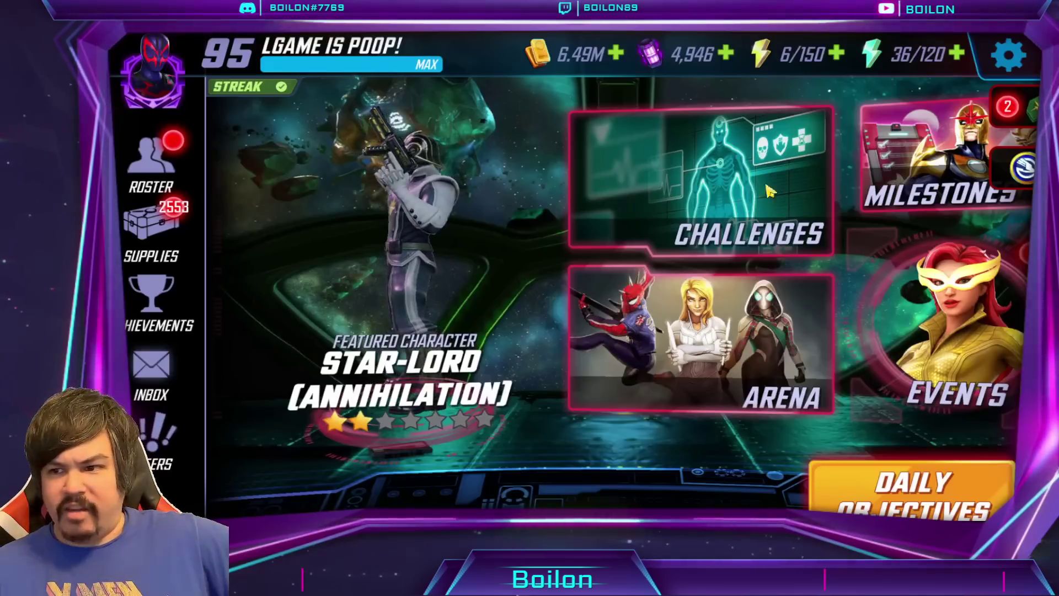
{"action": "left_click", "coordinate": [770, 190]}
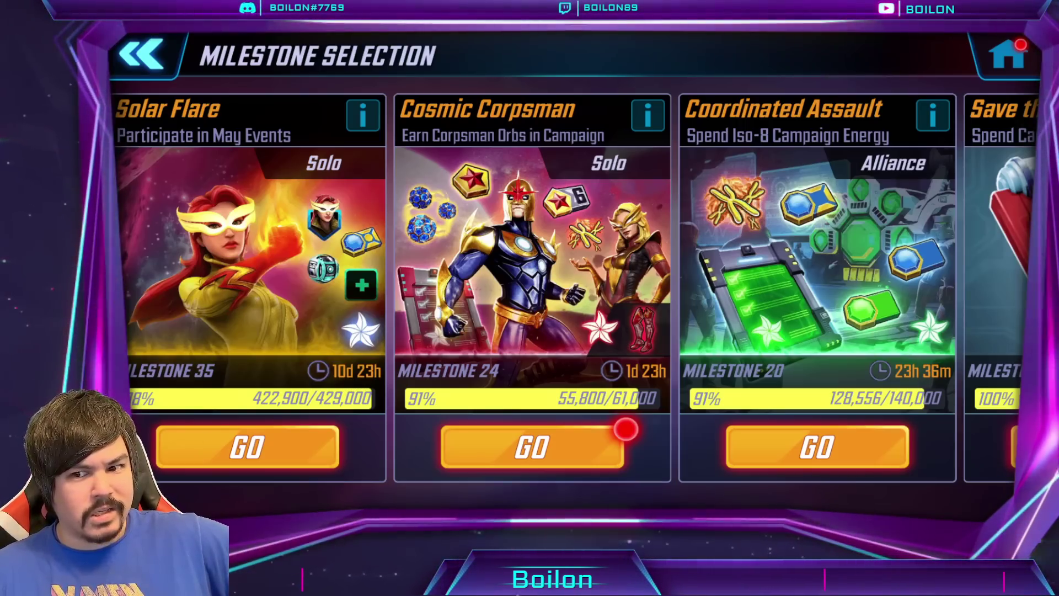
Return to the Excel workbook and inspect the total milestone points required on the sheet detailing Out of this World (May 23-29).
{"action": "key", "text": "alt+Tab"}
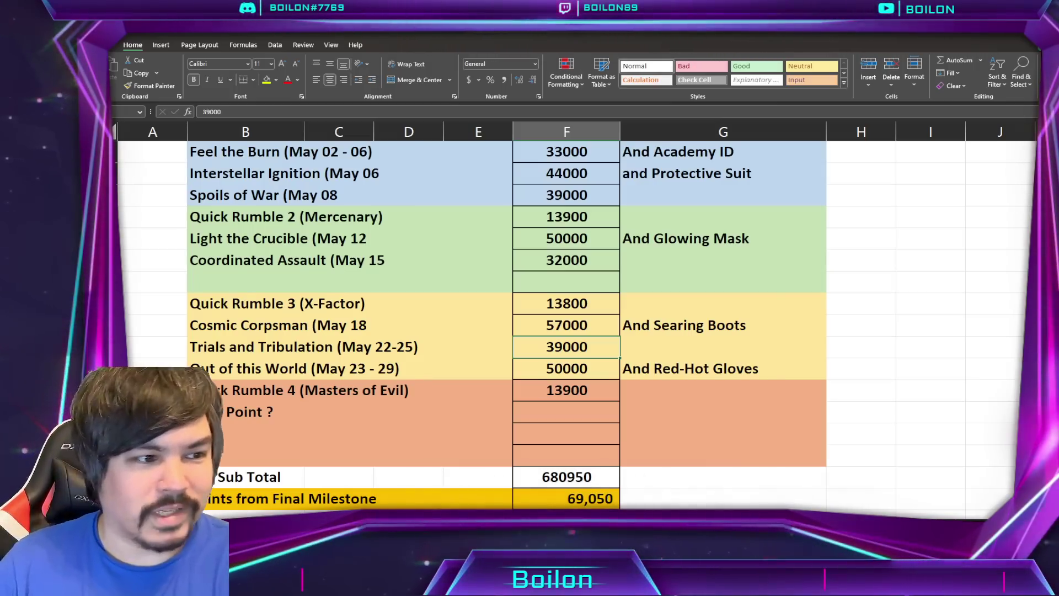
{"action": "key", "text": "ctrl+Page_Down"}
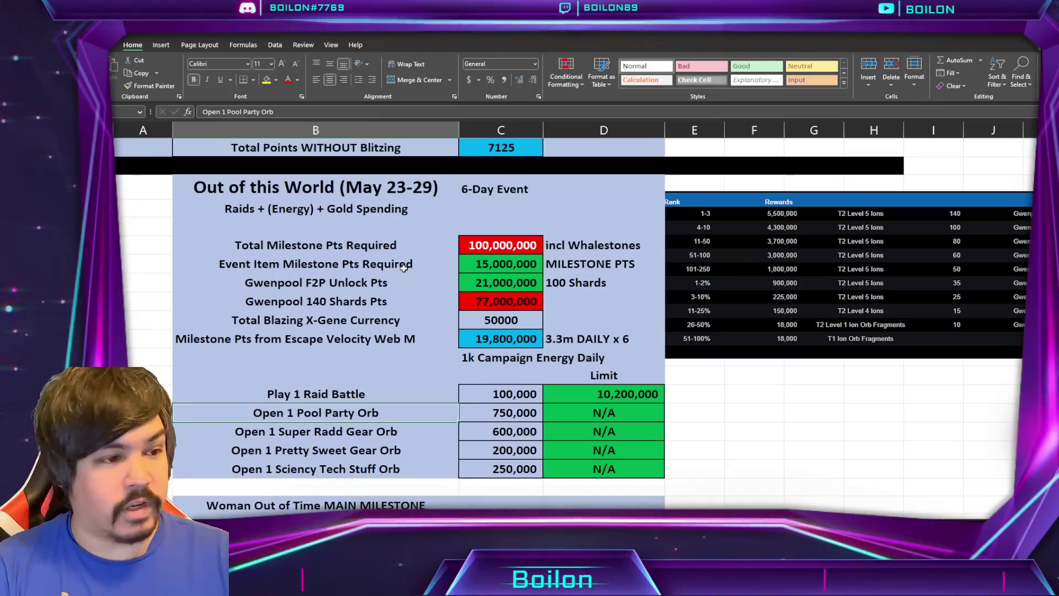
{"action": "left_click", "coordinate": [499, 244]}
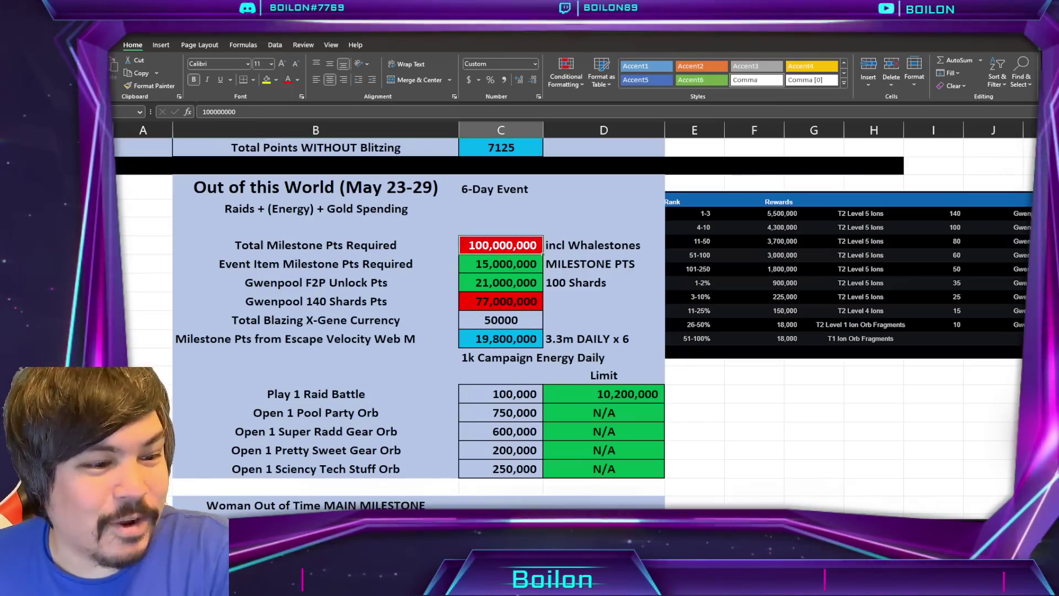
Switch to the browser and examine the Out of this World chart's milestone tiers with their Blazing X-Gene, Red-Hot Gloves and Gwenpool rewards.
{"action": "key", "text": "alt+Tab"}
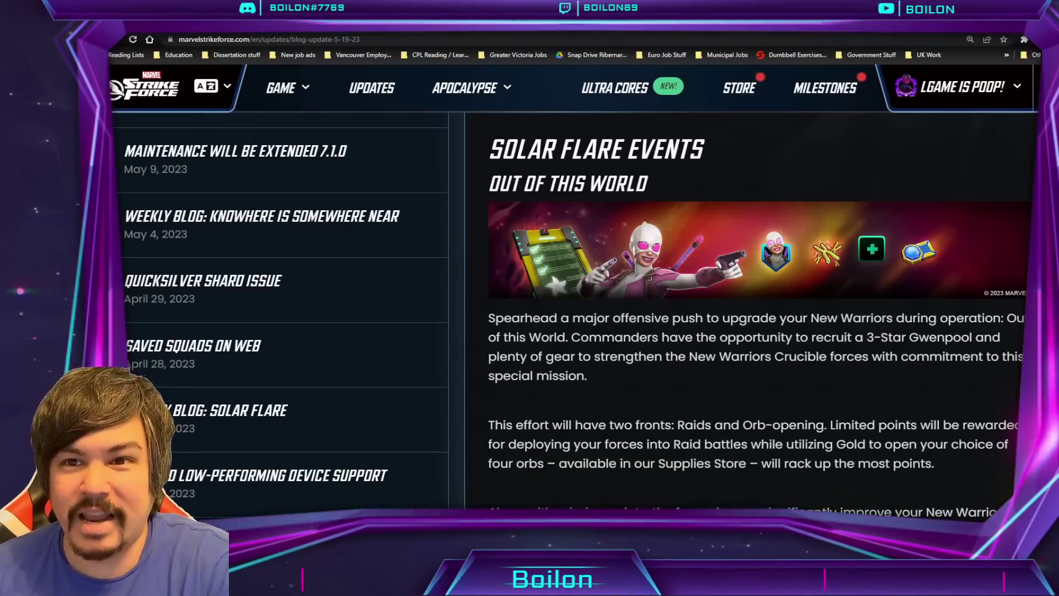
{"action": "key", "text": "ctrl+Tab"}
{"action": "left_click", "coordinate": [597, 301]}
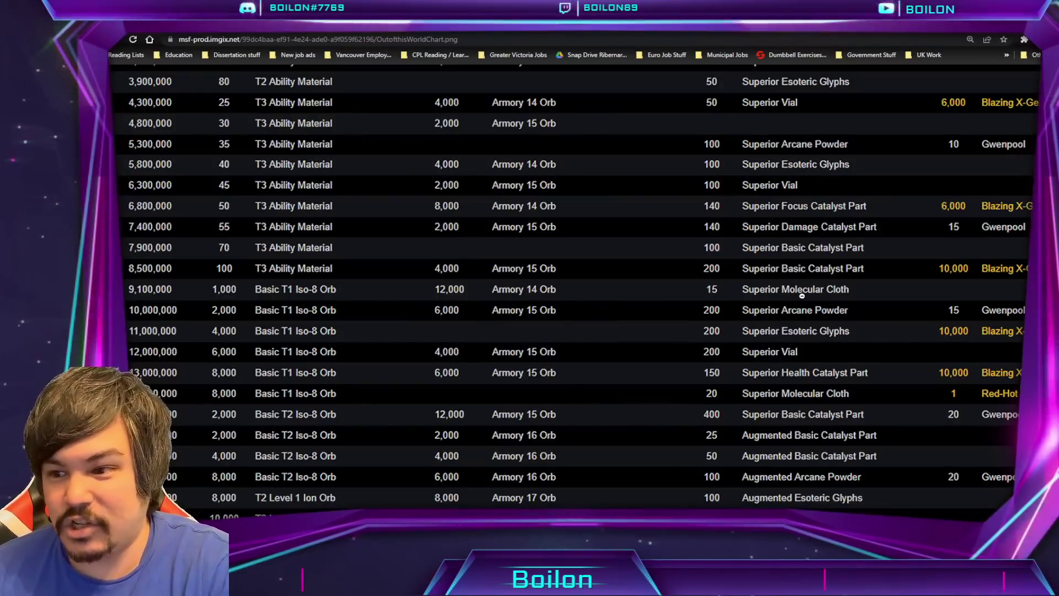
{"action": "scroll", "coordinate": [221, 426], "scroll_direction": "down", "scroll_amount": 4}
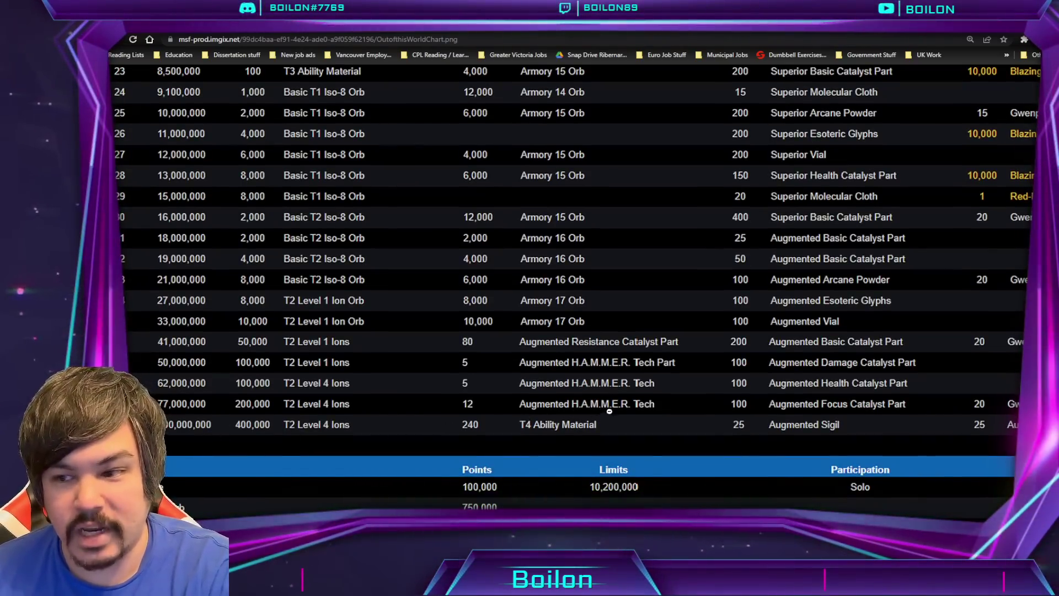
{"action": "scroll", "coordinate": [573, 287], "scroll_direction": "up", "scroll_amount": 2}
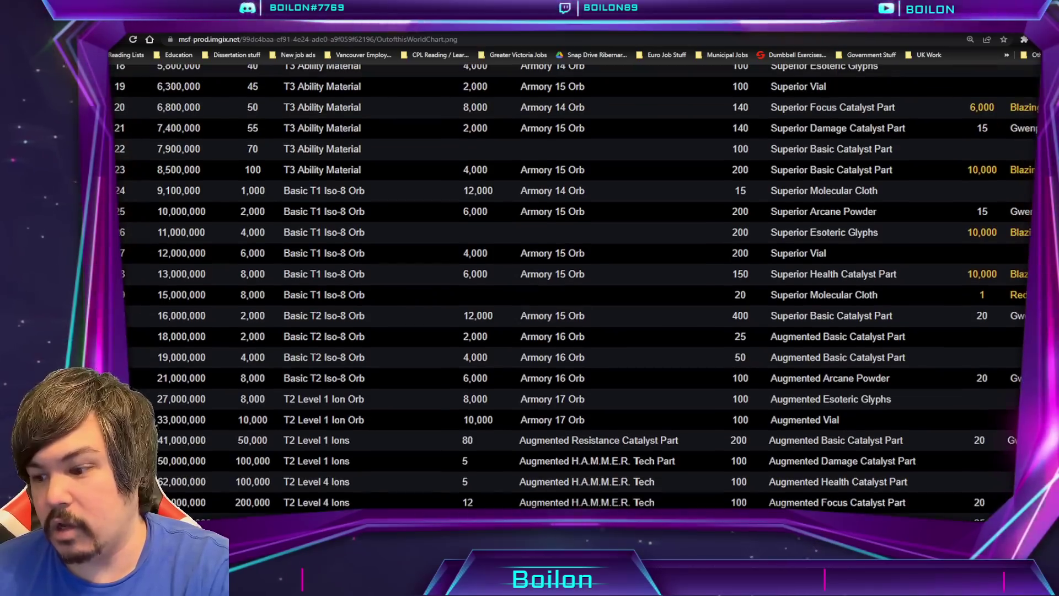
{"action": "scroll", "coordinate": [574, 286], "scroll_direction": "right", "scroll_amount": 2}
{"action": "scroll", "coordinate": [926, 253], "scroll_direction": "right", "scroll_amount": 1}
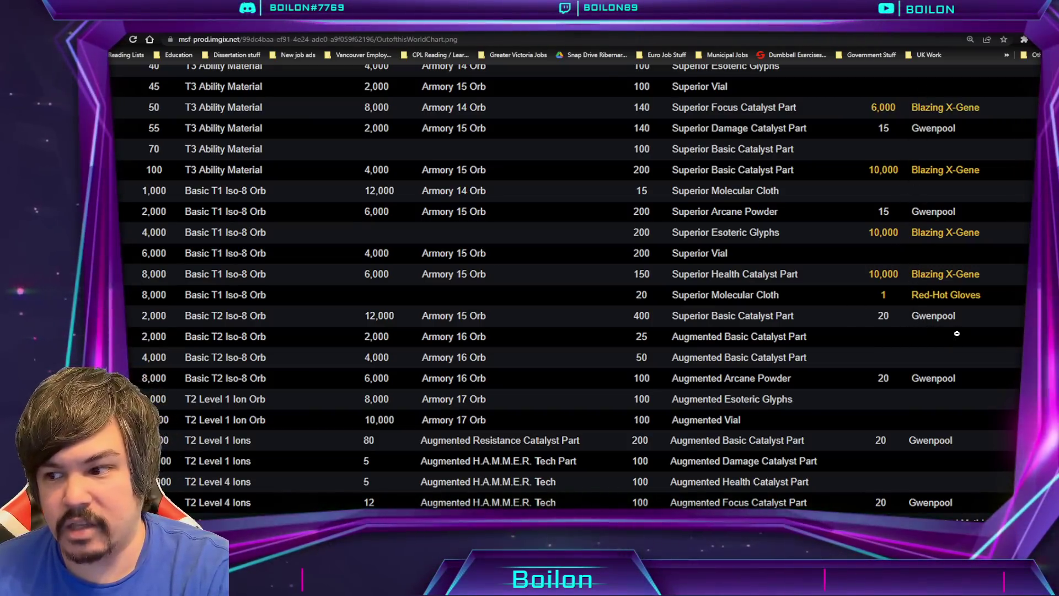
{"action": "scroll", "coordinate": [574, 287], "scroll_direction": "left", "scroll_amount": 2}
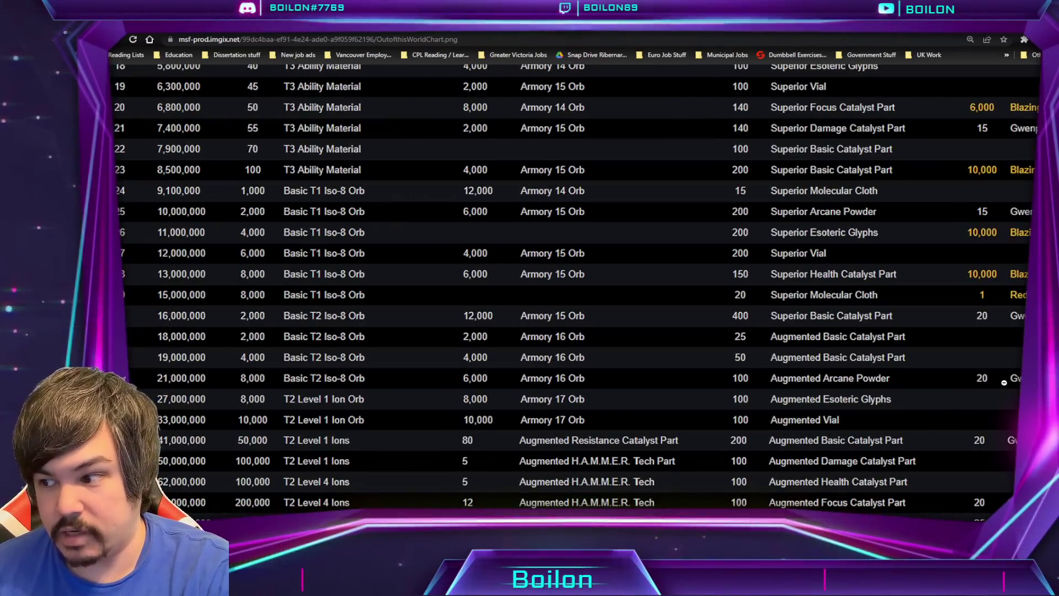
{"action": "scroll", "coordinate": [912, 423], "scroll_direction": "right", "scroll_amount": 2}
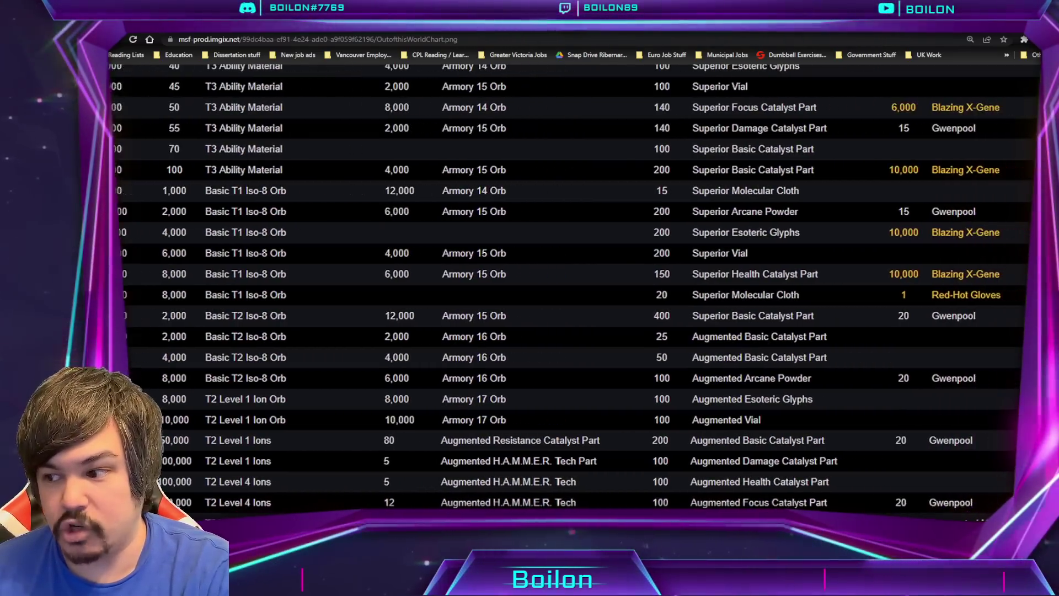
{"action": "scroll", "coordinate": [907, 411], "scroll_direction": "down", "scroll_amount": 1}
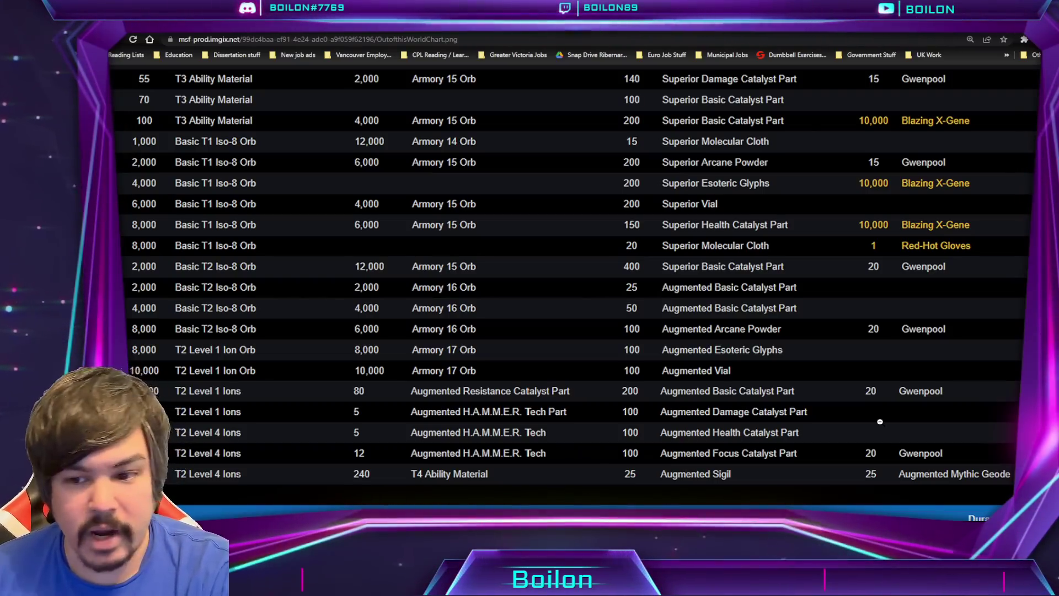
Examine the chart's scoring table for raid battles and orb openings, including the limits and the rank rewards.
{"action": "scroll", "coordinate": [879, 421], "scroll_direction": "up", "scroll_amount": 2}
{"action": "scroll", "coordinate": [879, 421], "scroll_direction": "down", "scroll_amount": 10}
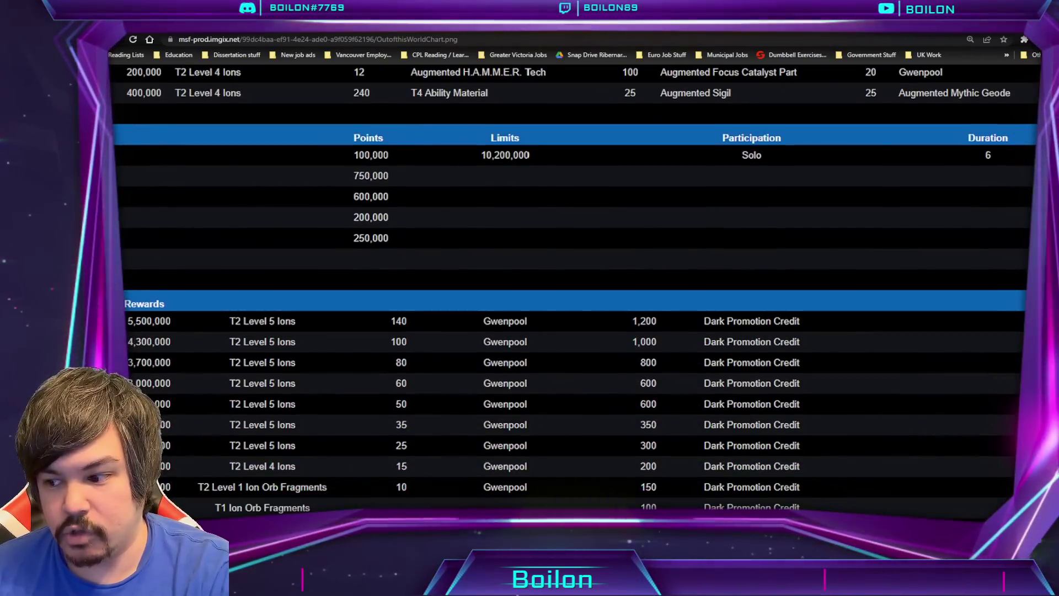
{"action": "scroll", "coordinate": [573, 287], "scroll_direction": "left", "scroll_amount": 3}
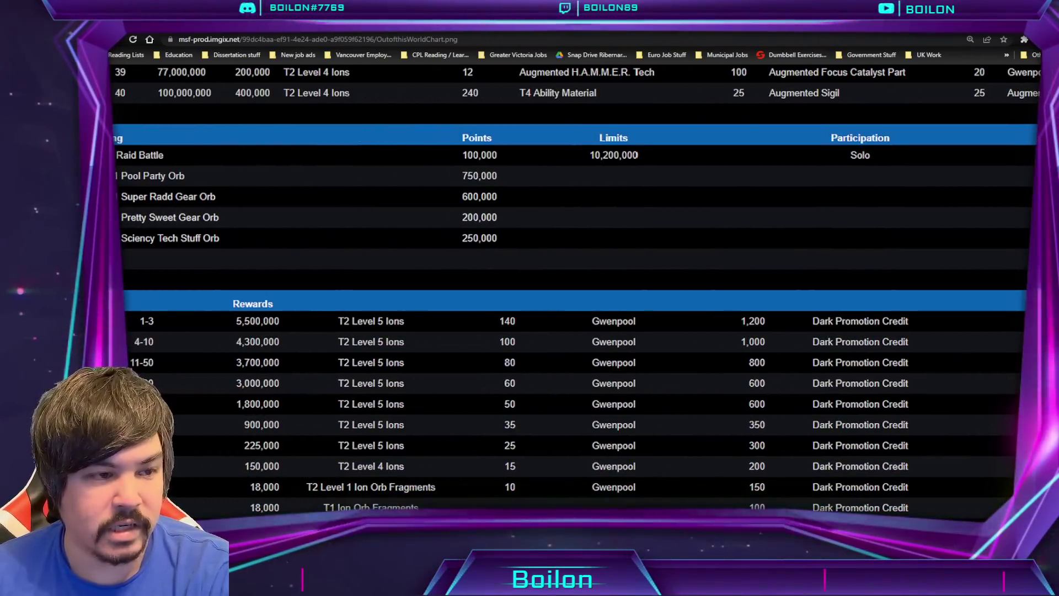
Return to the Excel workbook and inspect the Blazing X-Gene currency total and the Escape Velocity web milestone points for Out of this World.
{"action": "key", "text": "alt+Tab"}
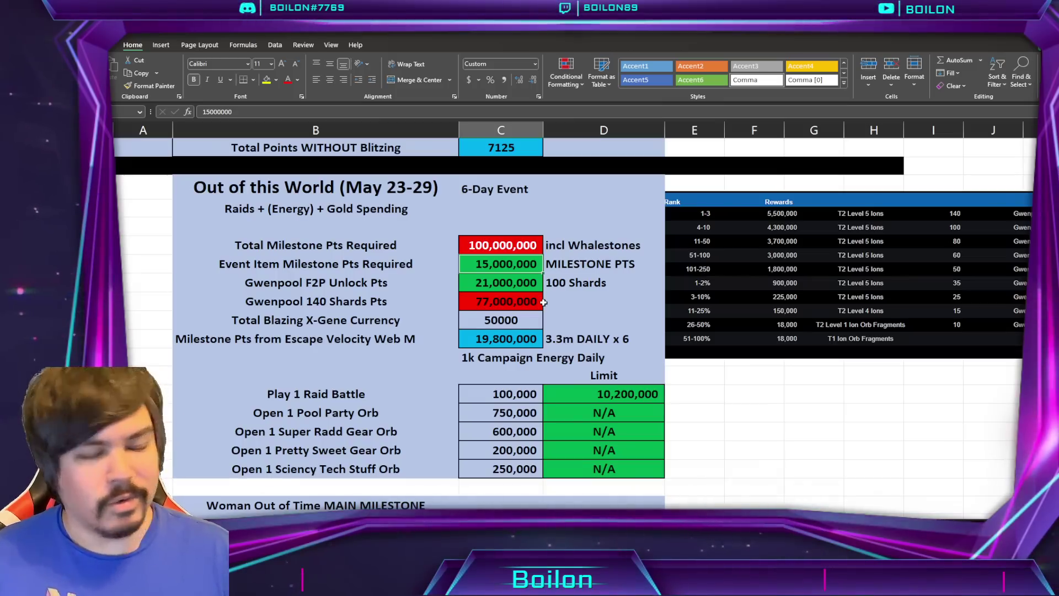
{"action": "left_click", "coordinate": [520, 321]}
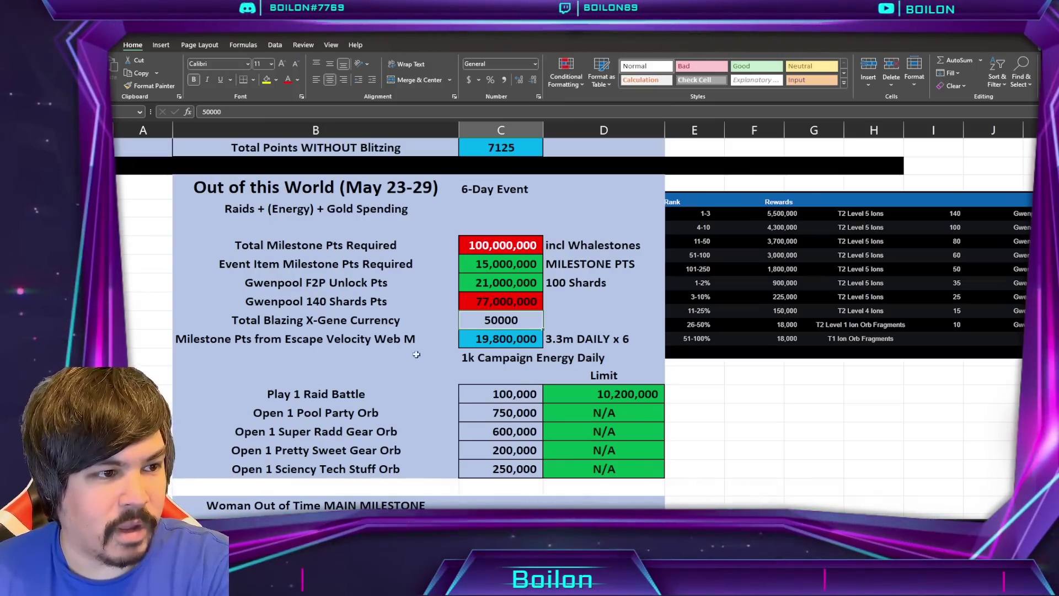
{"action": "left_click", "coordinate": [411, 338]}
{"action": "left_click", "coordinate": [501, 339]}
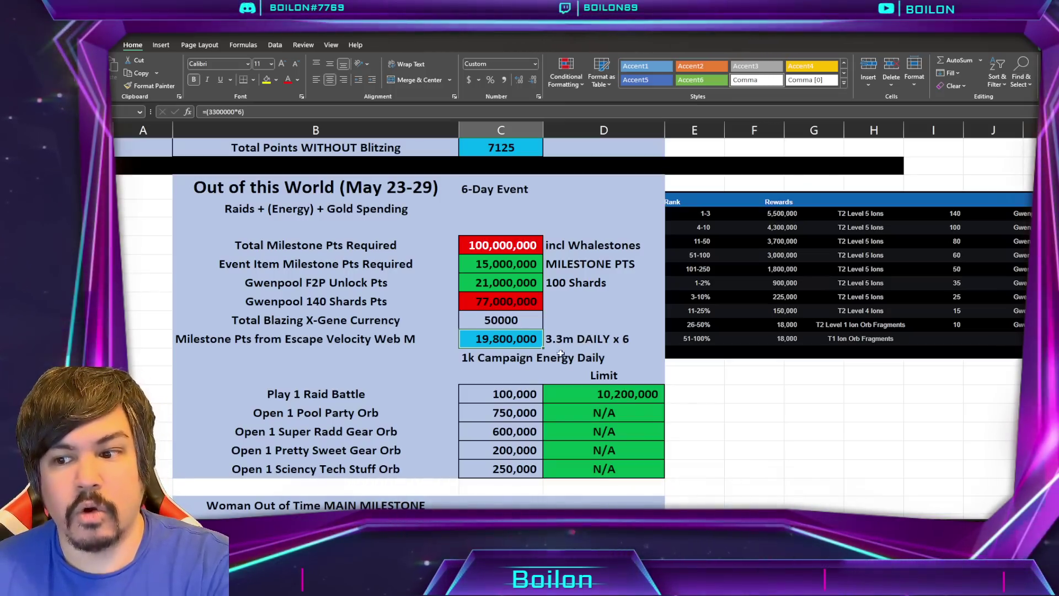
{"action": "left_click", "coordinate": [479, 362]}
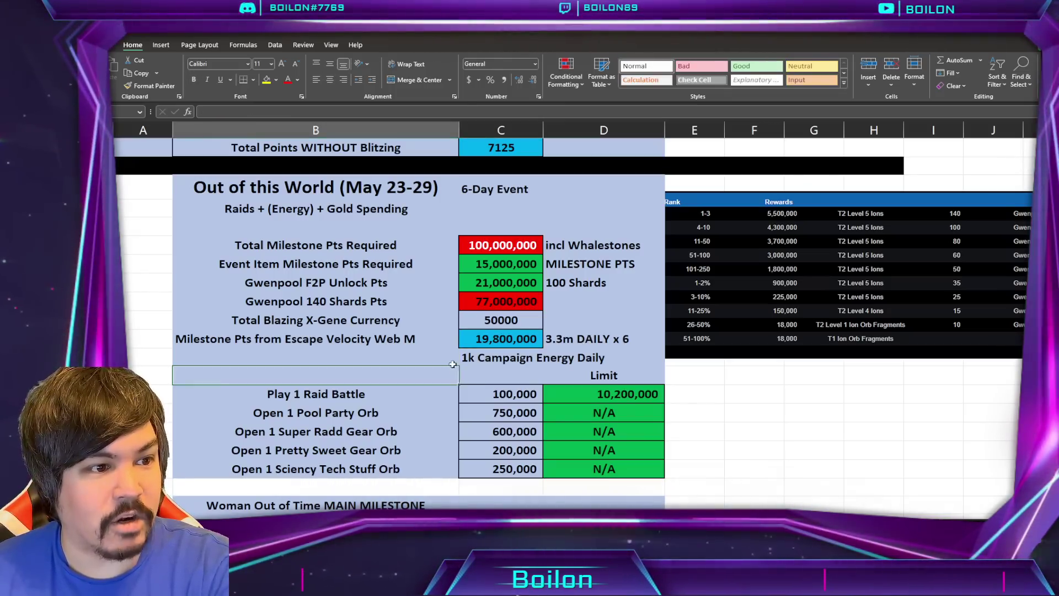
{"action": "key", "text": "Left"}
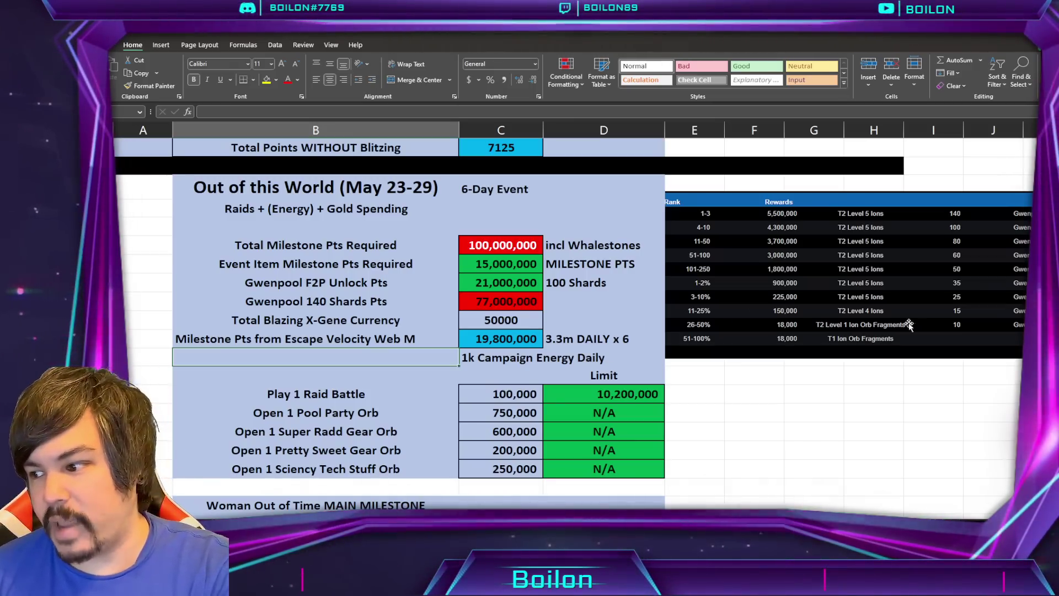
Examine the Campaign Energy Per Day table above the Blackhole Boogie Web Milestone, including the daily total, web milestone, core refreshes and free refresh.
{"action": "scroll", "coordinate": [573, 325], "scroll_direction": "up", "scroll_amount": 8}
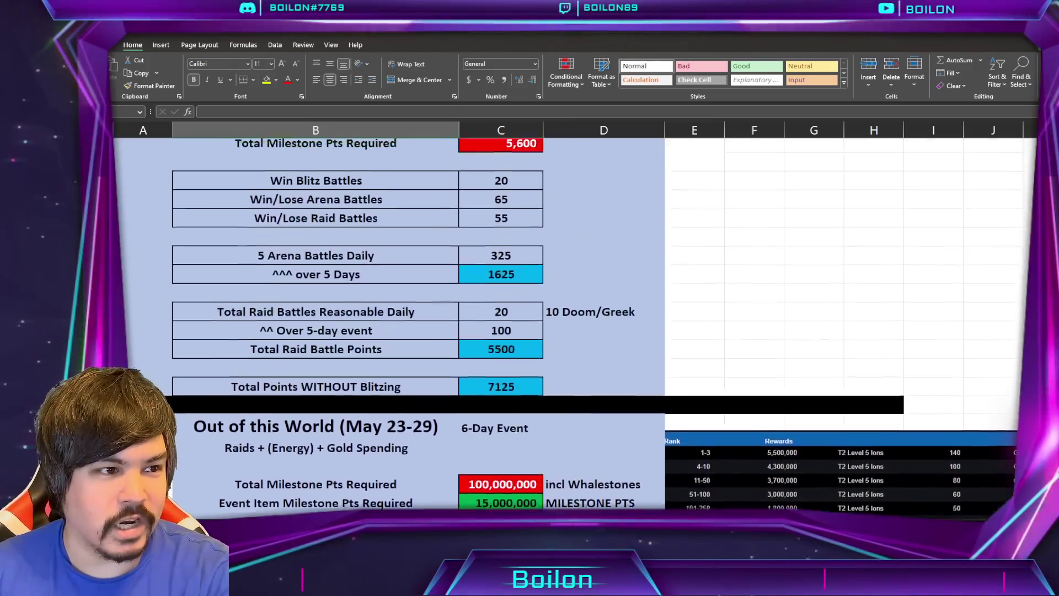
{"action": "scroll", "coordinate": [517, 243], "scroll_direction": "up", "scroll_amount": 2}
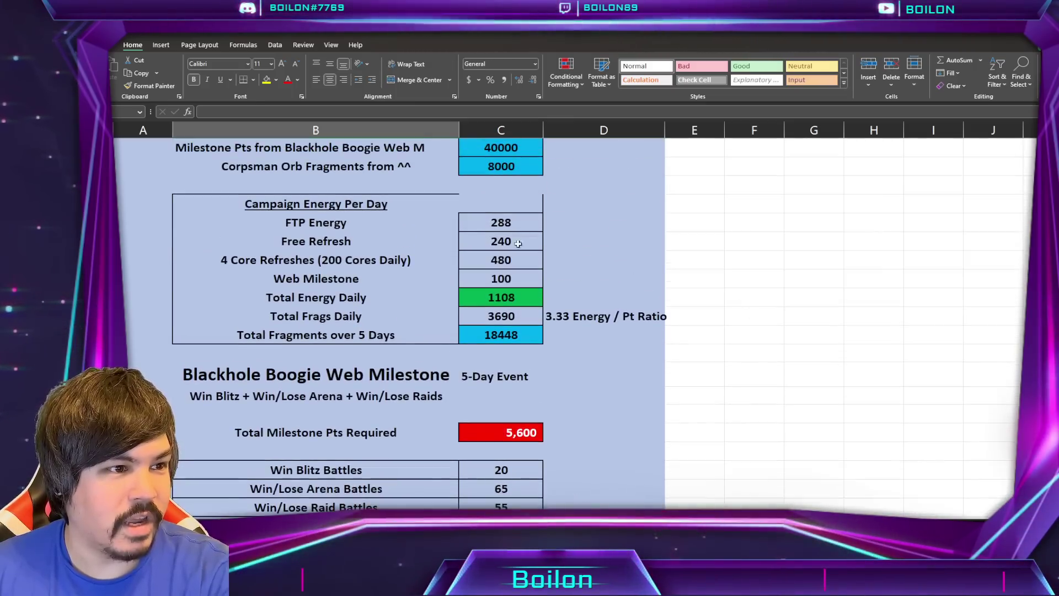
{"action": "left_click", "coordinate": [506, 302]}
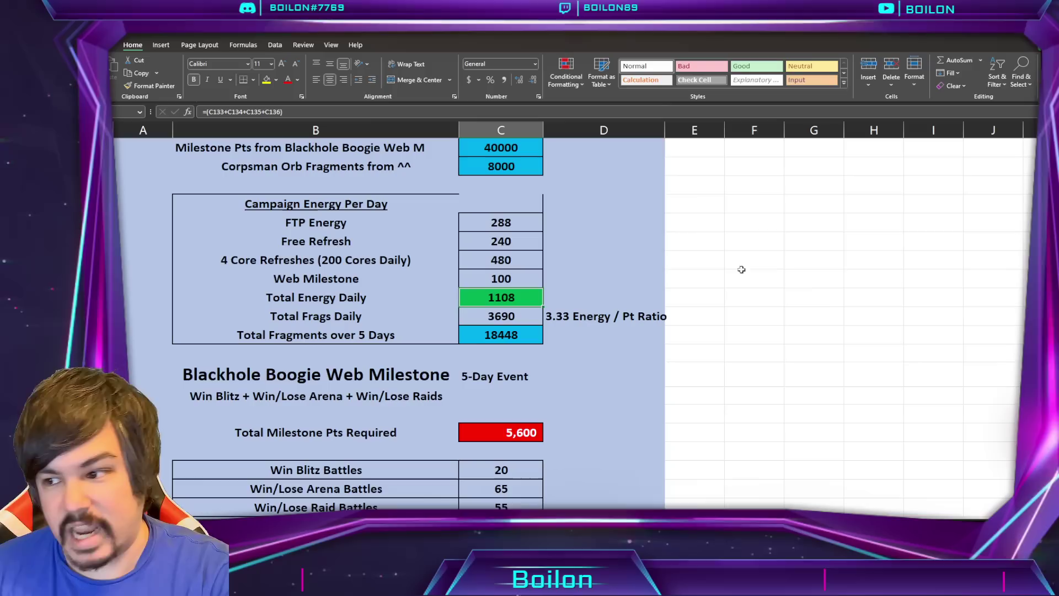
{"action": "left_click", "coordinate": [331, 279]}
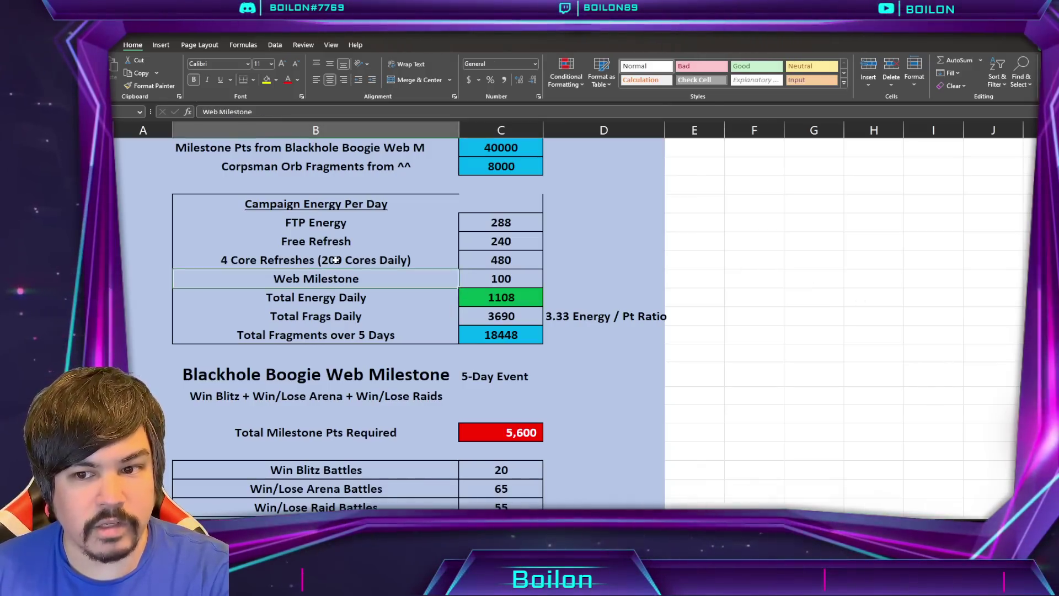
{"action": "left_click", "coordinate": [335, 260]}
{"action": "left_click", "coordinate": [277, 238]}
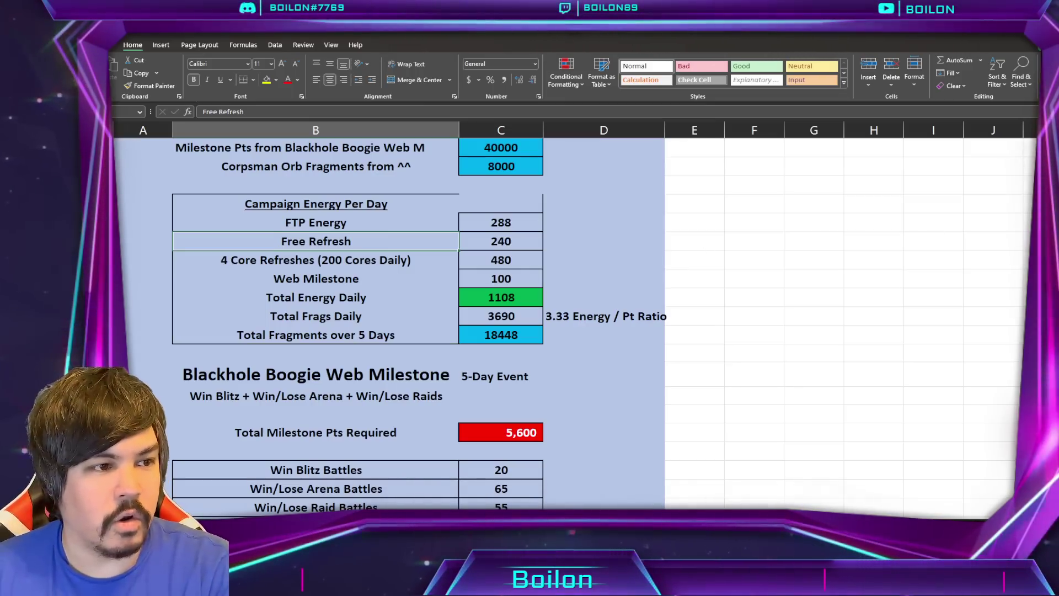
Compare the Out of this World milestone requirements with the Escape Velocity points and the raid battle points and limit.
{"action": "scroll", "coordinate": [386, 320], "scroll_direction": "down", "scroll_amount": 10}
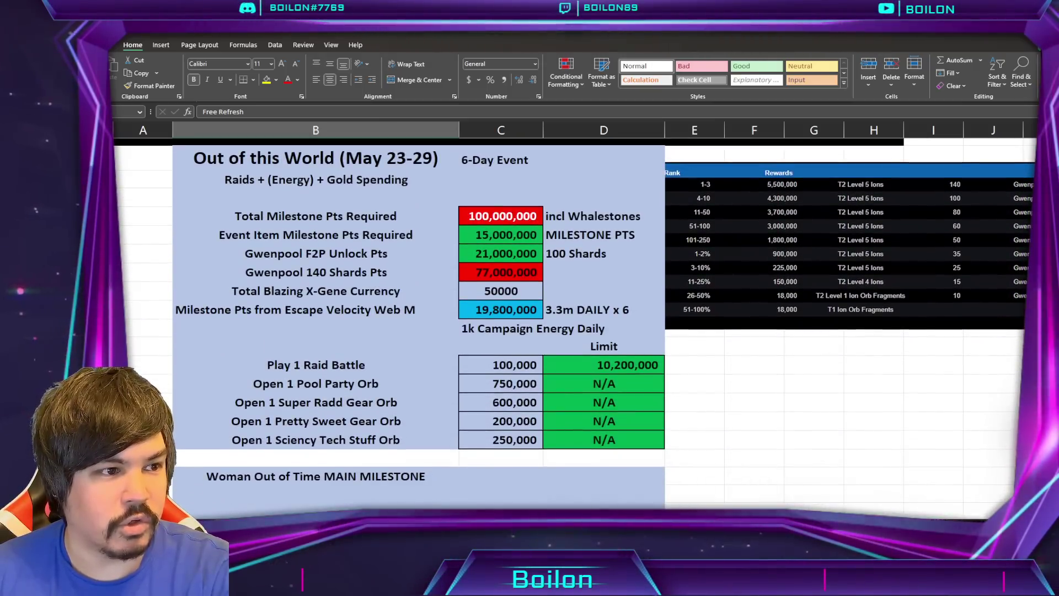
{"action": "scroll", "coordinate": [504, 287], "scroll_direction": "down", "scroll_amount": 1}
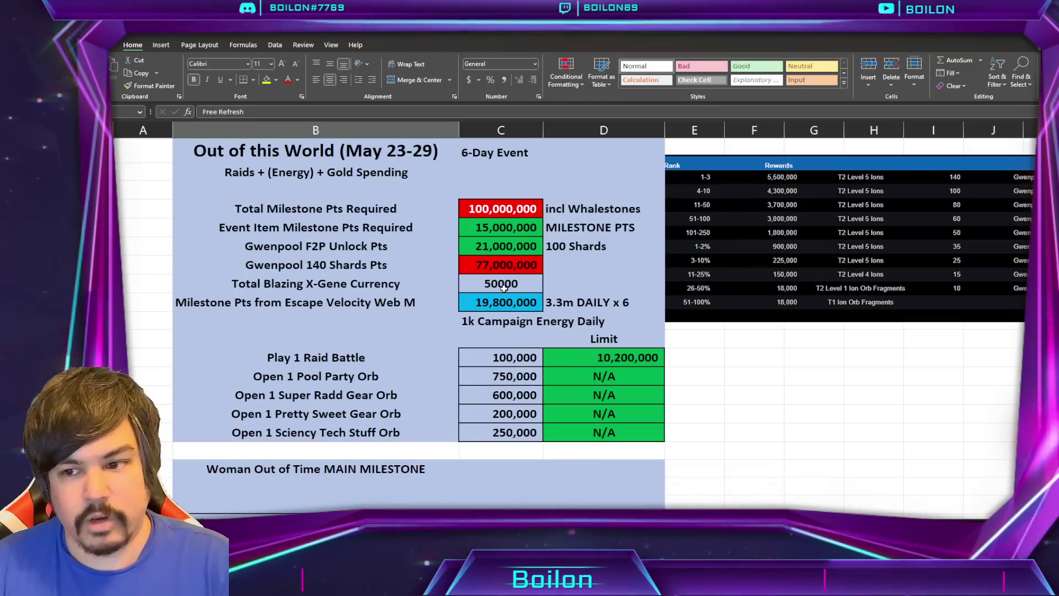
{"action": "left_click", "coordinate": [547, 302]}
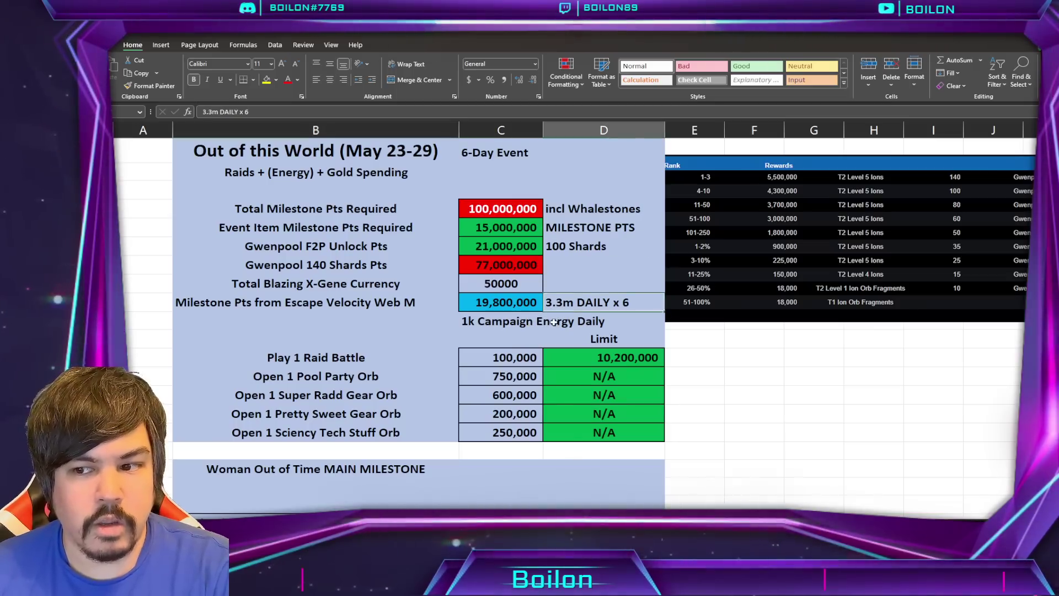
{"action": "left_click", "coordinate": [502, 303]}
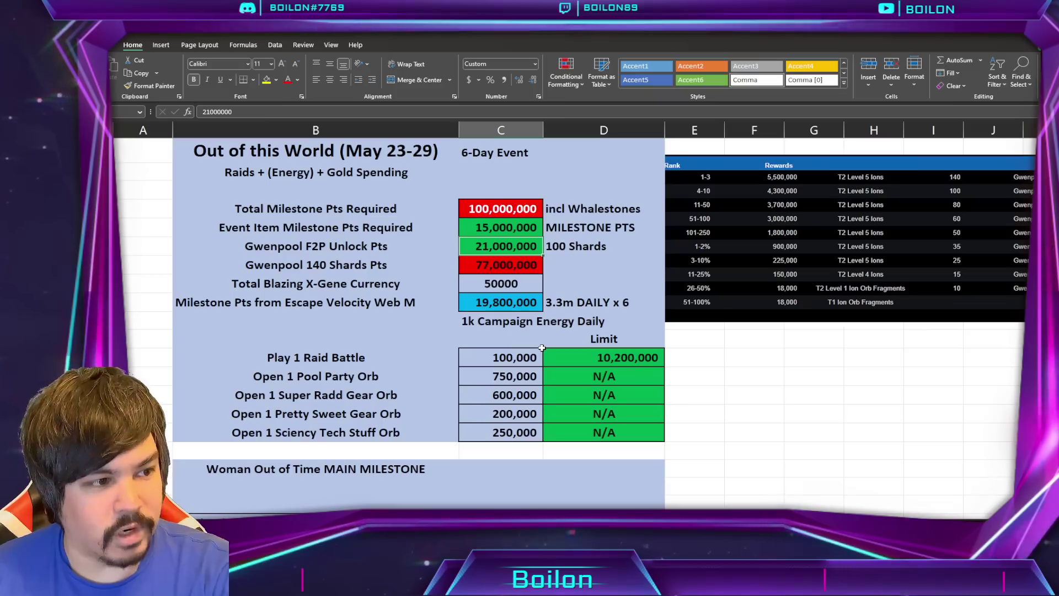
{"action": "left_click", "coordinate": [519, 231]}
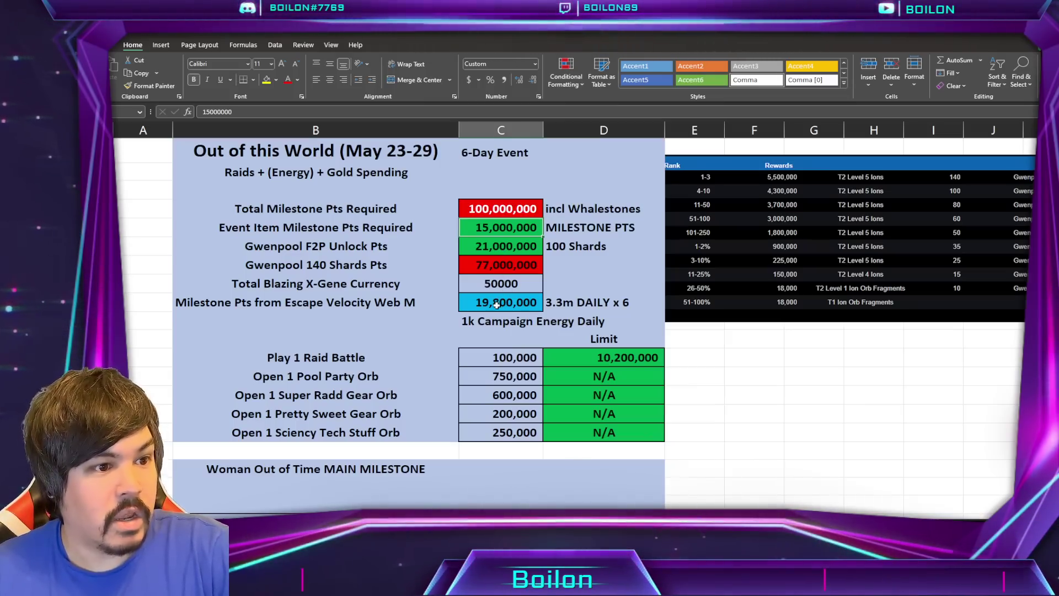
{"action": "left_click", "coordinate": [513, 357]}
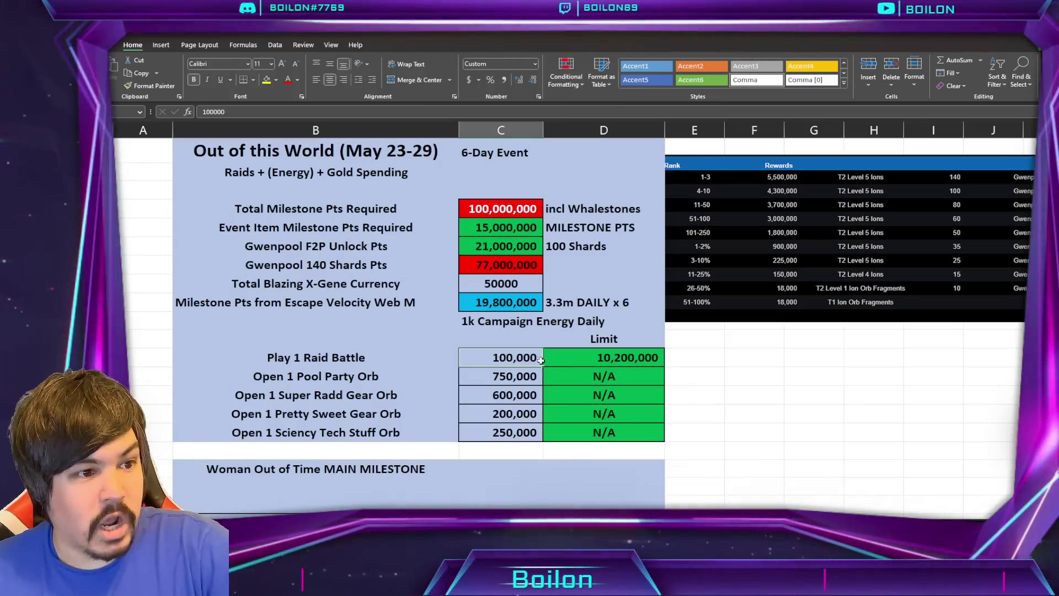
{"action": "left_click", "coordinate": [571, 357]}
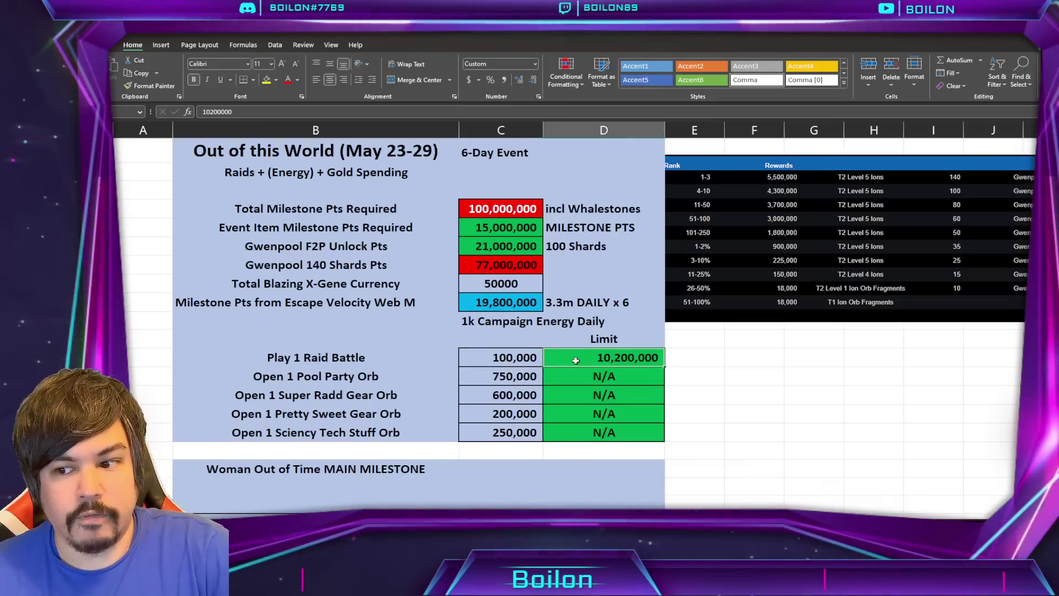
{"action": "left_click", "coordinate": [677, 358]}
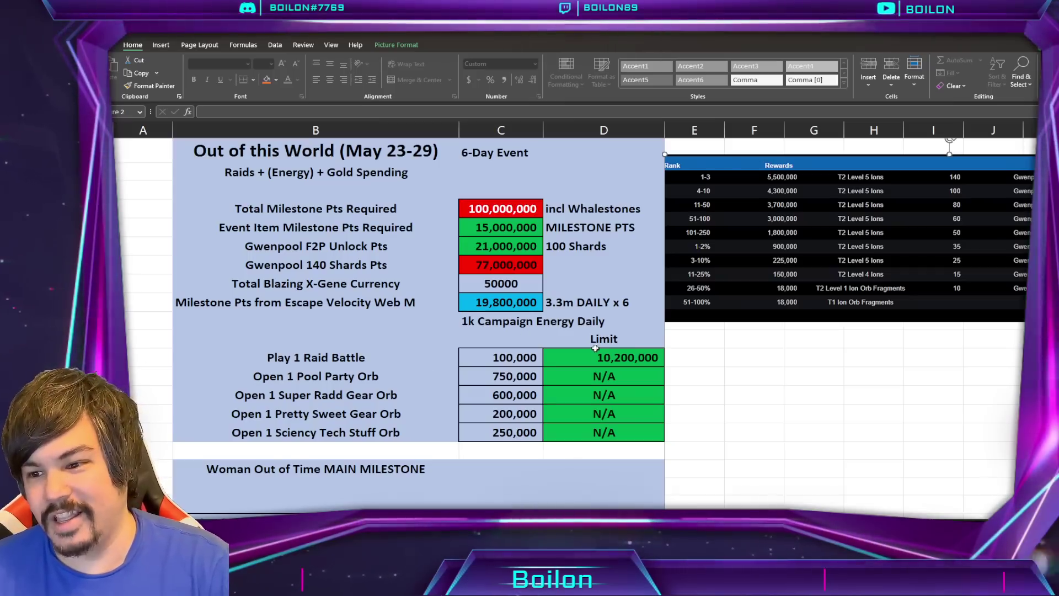
Calculate the raid battles needed for the limit in the cell beside the Blazing X-Gene currency total, dividing the limit by points per battle.
{"action": "left_click", "coordinate": [584, 284]}
{"action": "type", "text": "="}
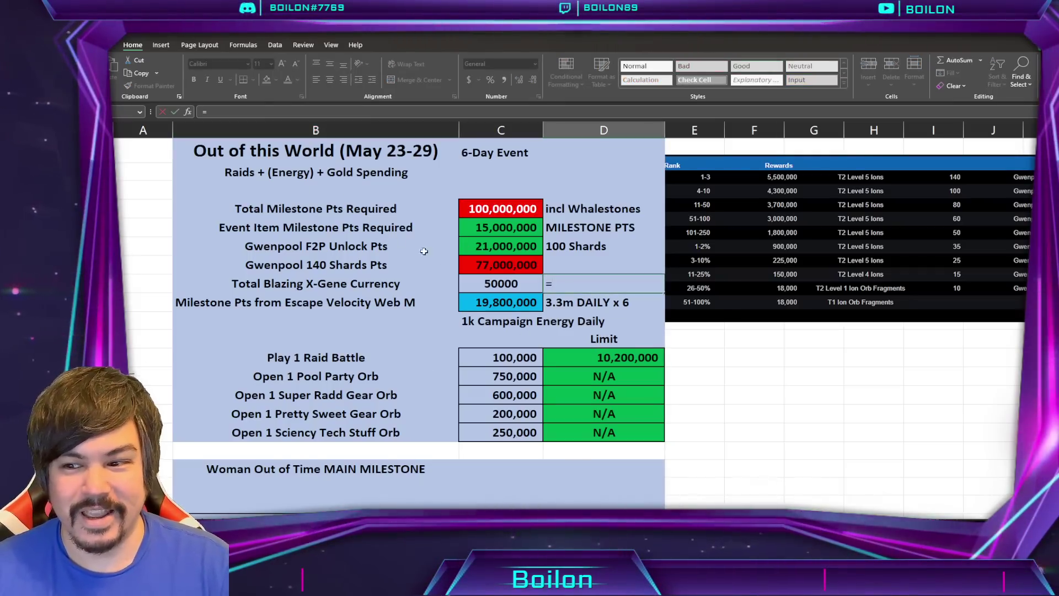
{"action": "type", "text": "D170/"}
{"action": "left_click", "coordinate": [513, 357]}
{"action": "key", "text": "Return"}
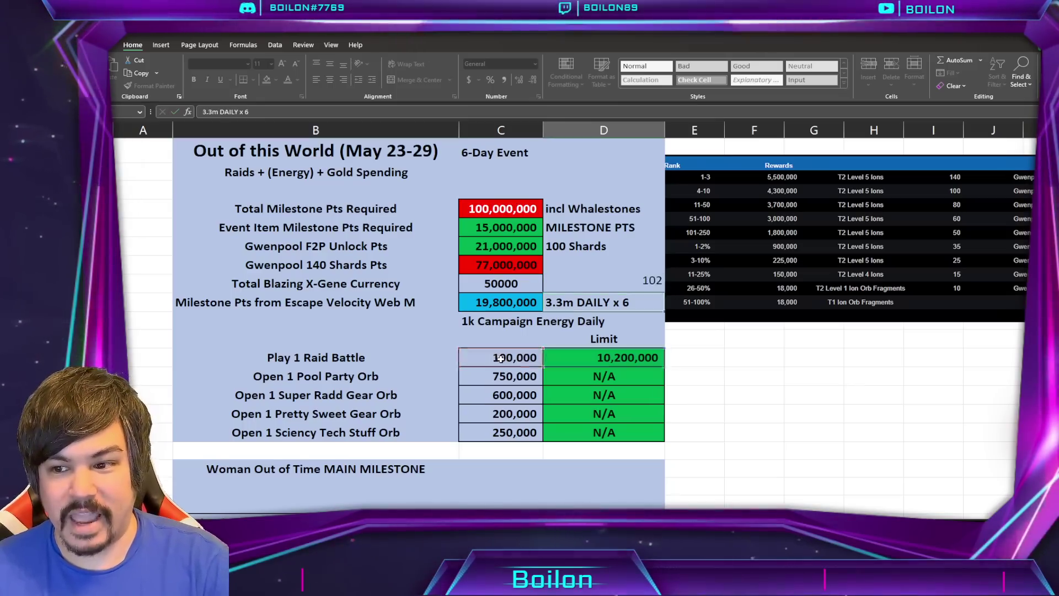
{"action": "left_click", "coordinate": [330, 81]}
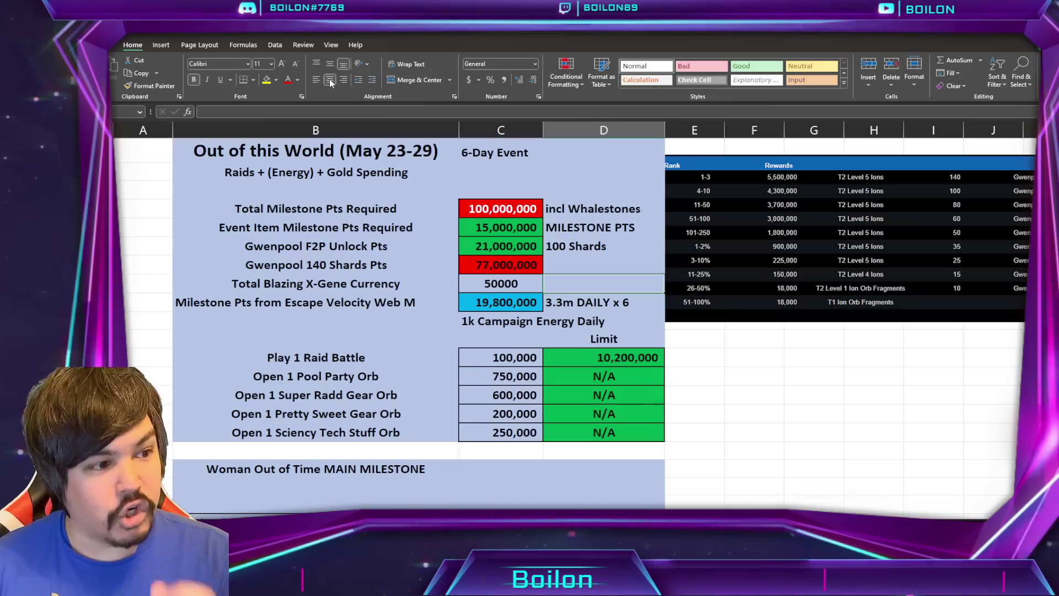
{"action": "left_click", "coordinate": [329, 80]}
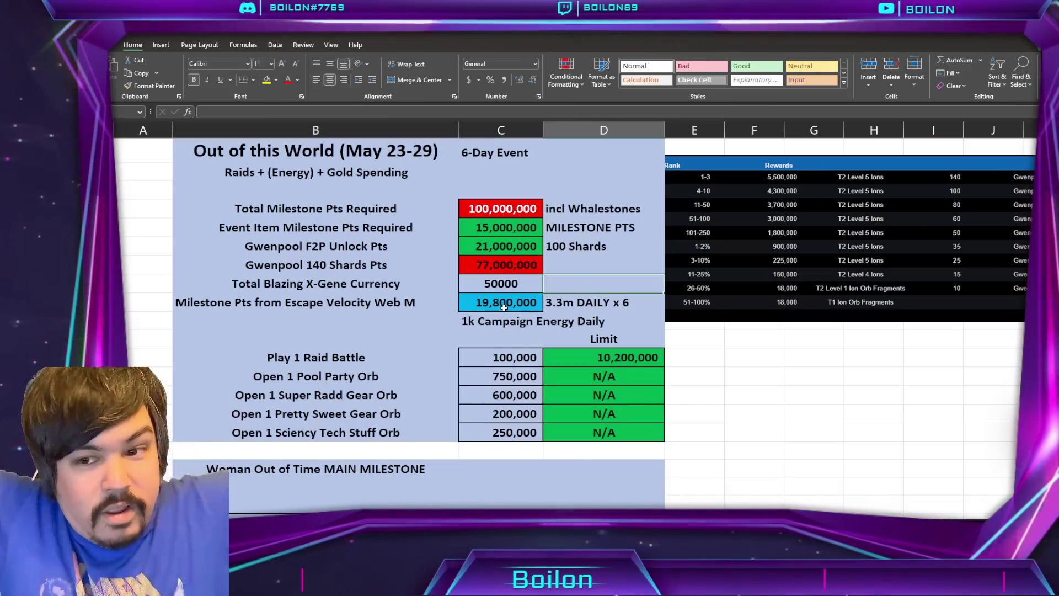
Inspect the Gwenpool 140 shards requirement and switch to the browser to check it against the chart's upper milestone tiers.
{"action": "left_click", "coordinate": [497, 268]}
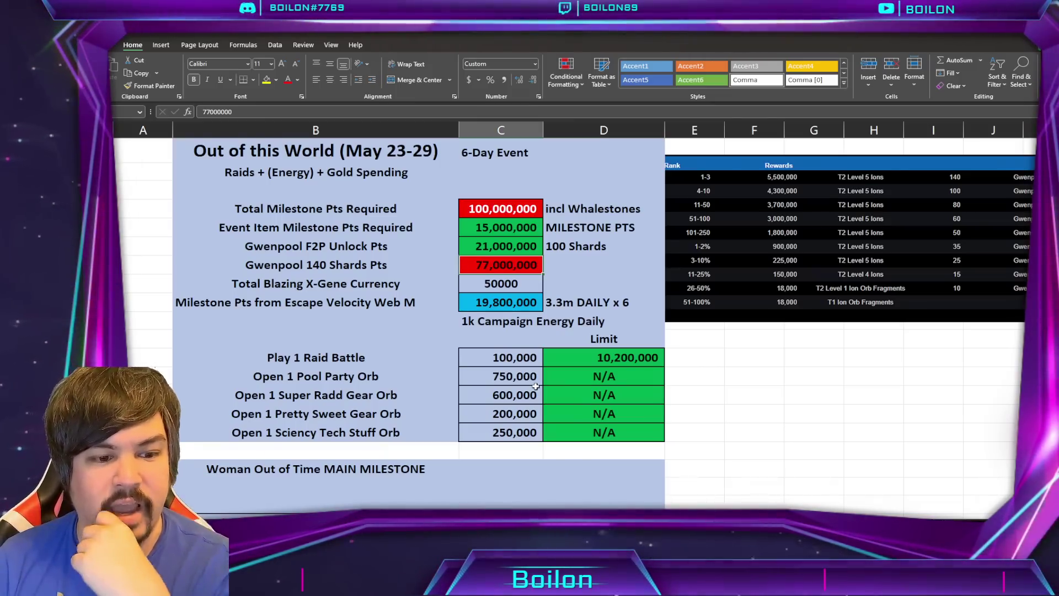
{"action": "key", "text": "alt+Tab"}
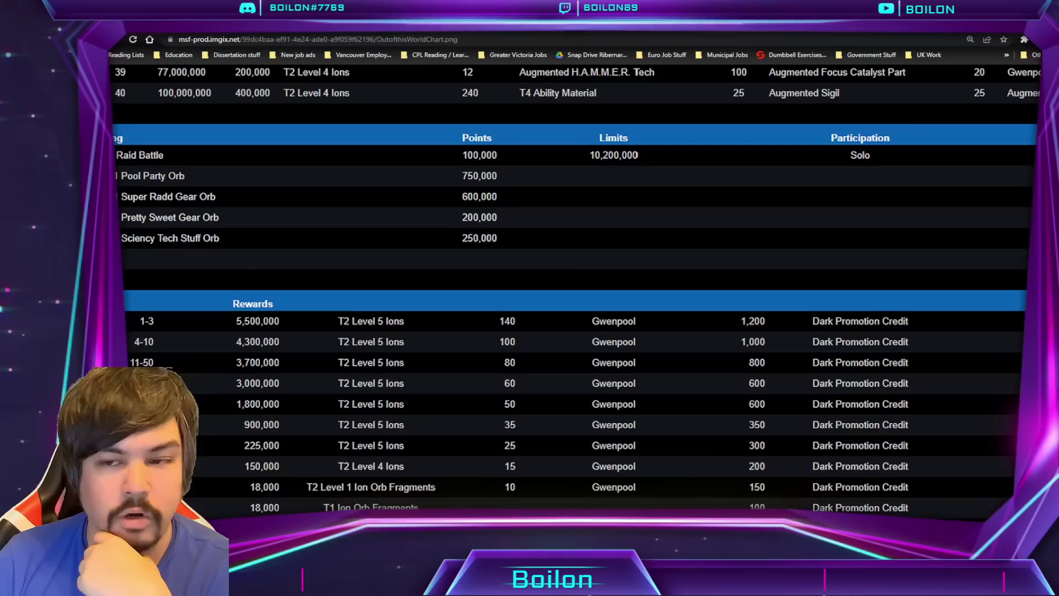
{"action": "scroll", "coordinate": [555, 281], "scroll_direction": "up", "scroll_amount": 2}
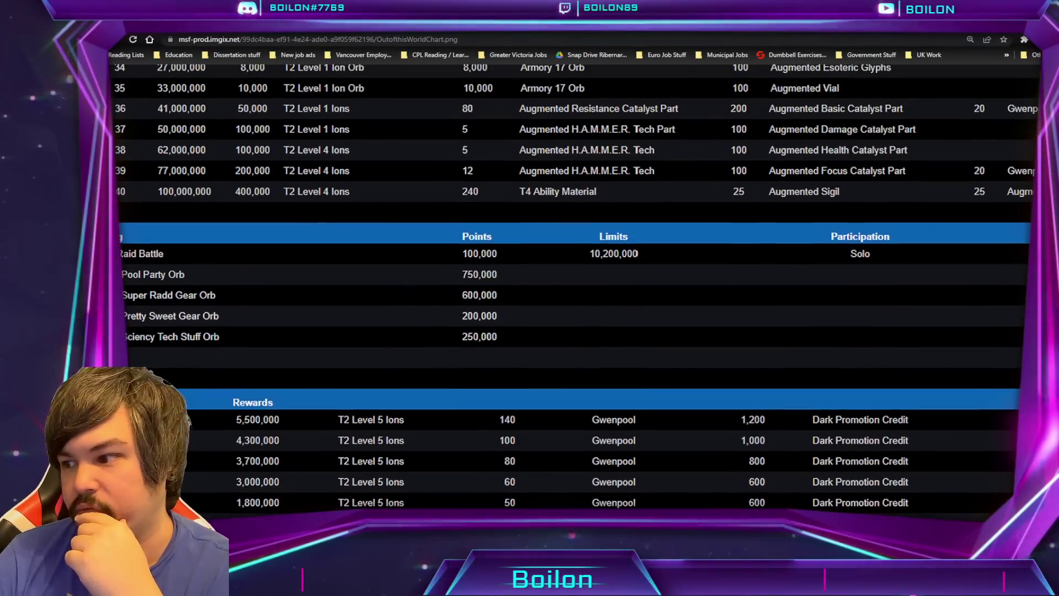
{"action": "scroll", "coordinate": [573, 276], "scroll_direction": "up", "scroll_amount": 4}
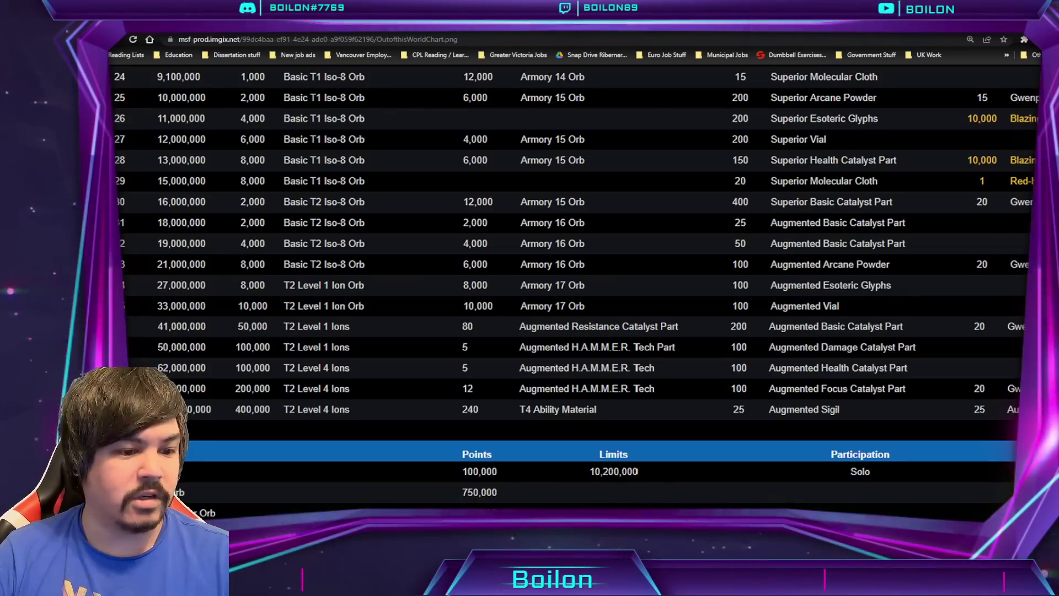
Return to the Excel workbook and examine the pasted rank rewards table with its Gwenpool shards and Dark Promotion Credit.
{"action": "key", "text": "alt+Tab"}
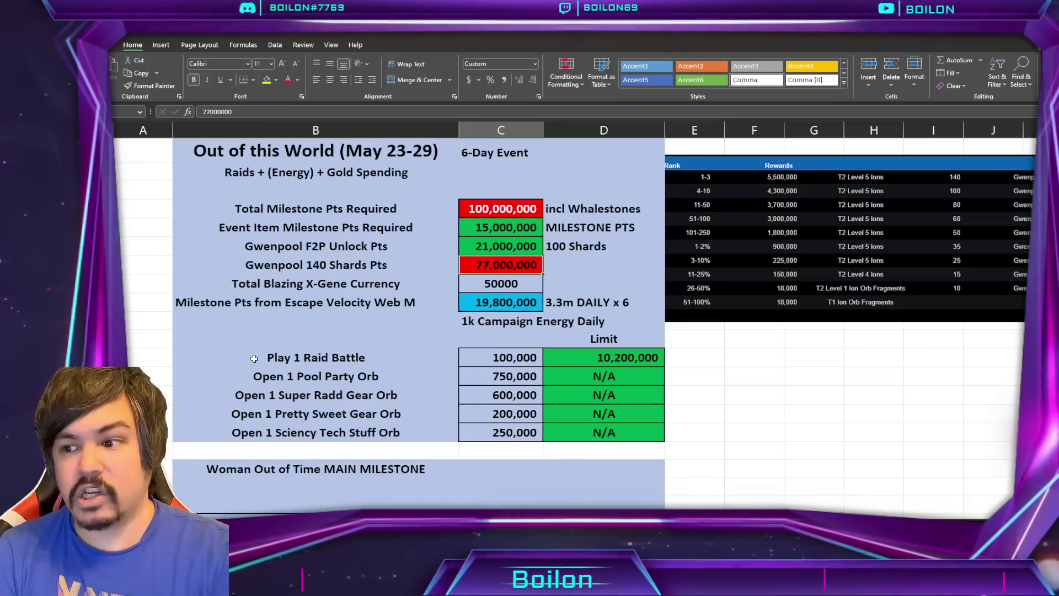
{"action": "scroll", "coordinate": [568, 304], "scroll_direction": "right", "scroll_amount": 1}
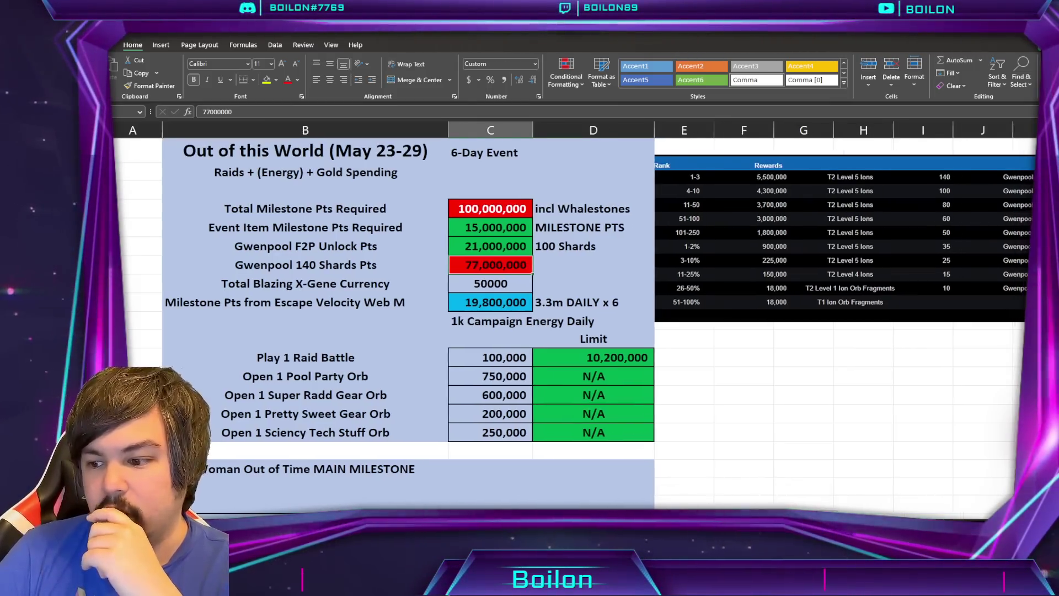
{"action": "scroll", "coordinate": [643, 354], "scroll_direction": "right", "scroll_amount": 3}
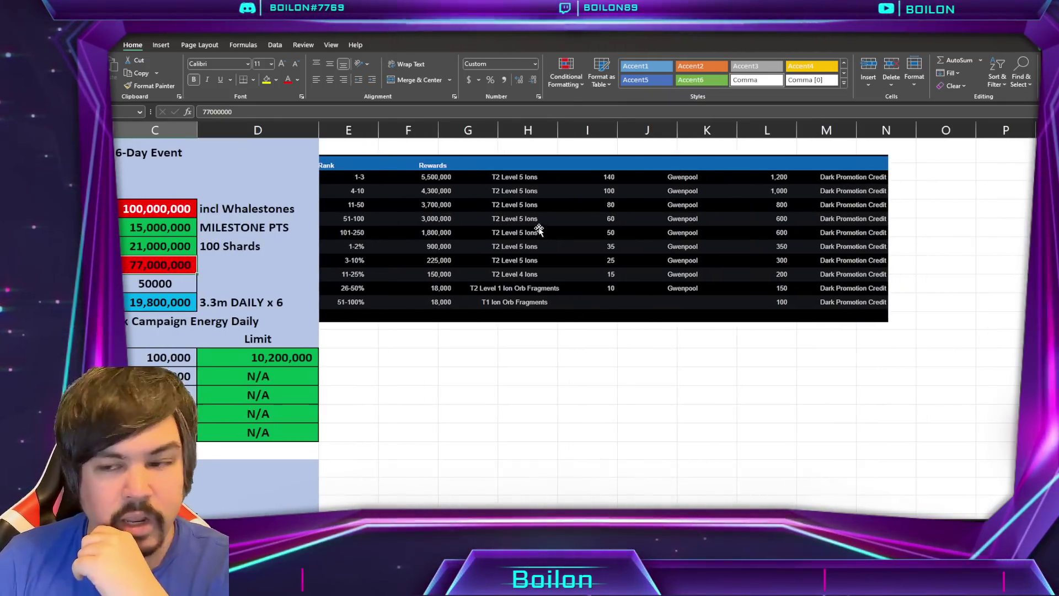
{"action": "scroll", "coordinate": [573, 315], "scroll_direction": "left", "scroll_amount": 5}
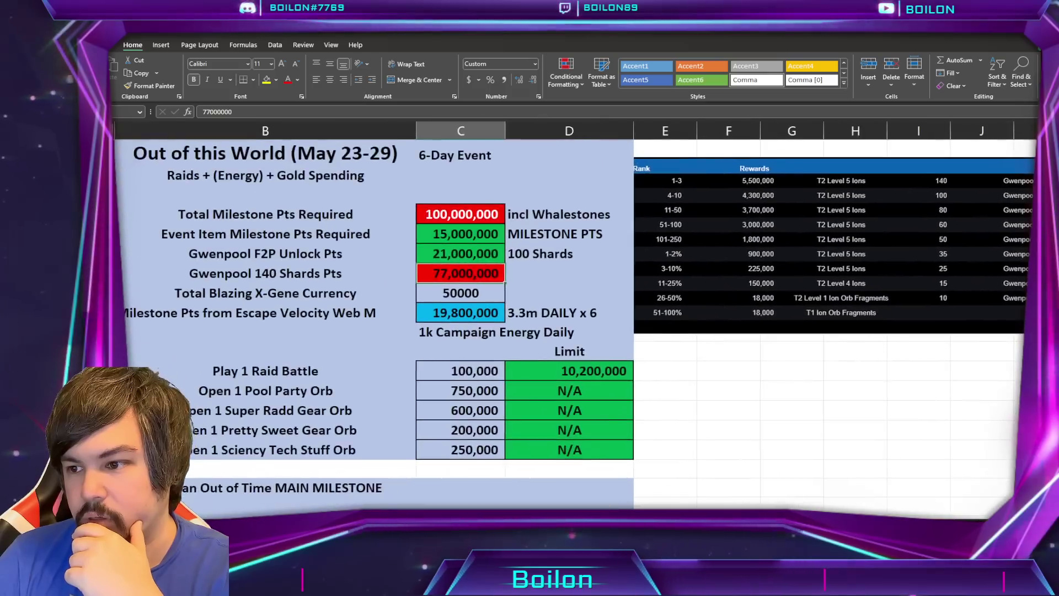
{"action": "scroll", "coordinate": [702, 271], "scroll_direction": "right", "scroll_amount": 4}
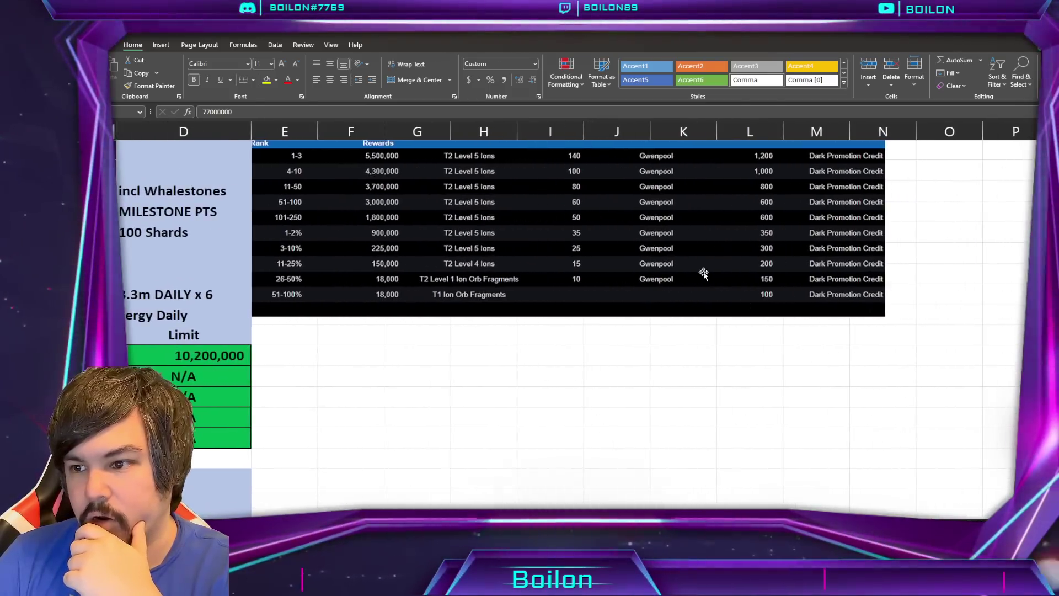
{"action": "left_click", "coordinate": [628, 238]}
{"action": "left_click", "coordinate": [933, 246]}
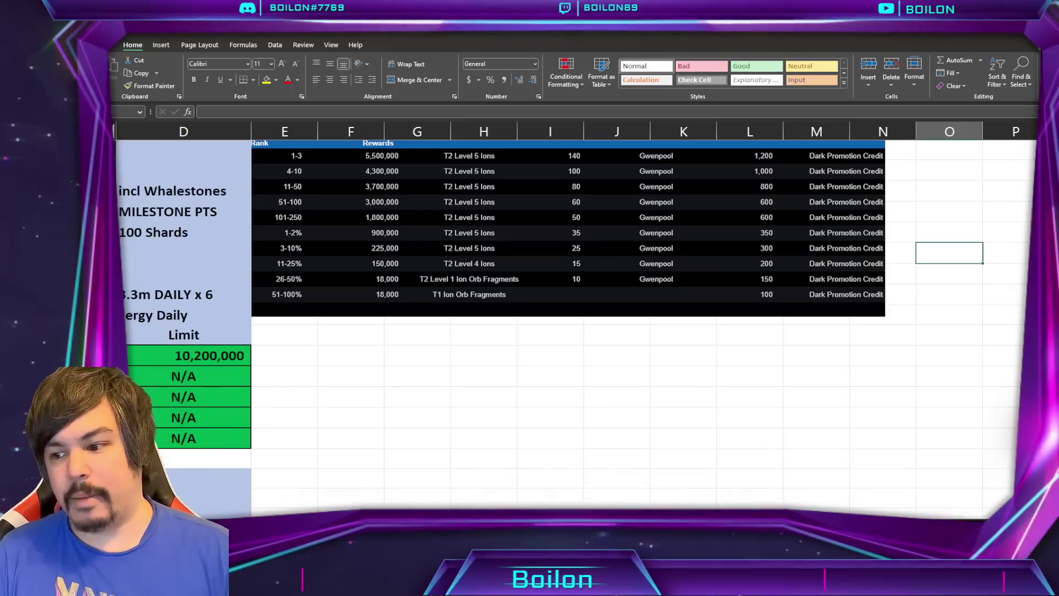
Review the orb opening entries in the Out of this World scoring list, from Pool Party Orb to Sciency Tech Stuff Orb.
{"action": "scroll", "coordinate": [601, 240], "scroll_direction": "left", "scroll_amount": 5}
{"action": "scroll", "coordinate": [327, 273], "scroll_direction": "left", "scroll_amount": 1}
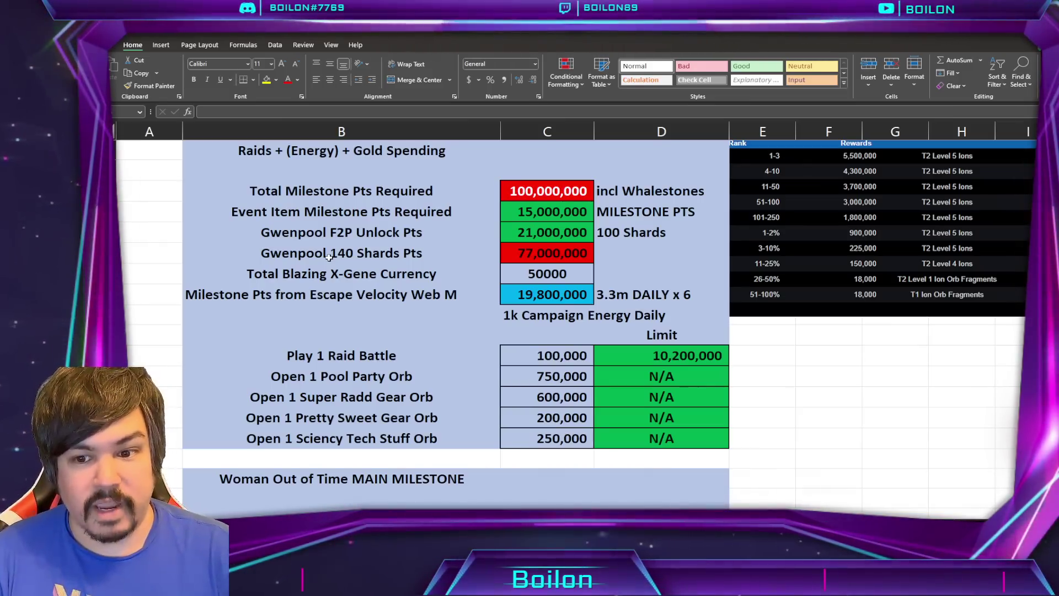
{"action": "left_click", "coordinate": [423, 378]}
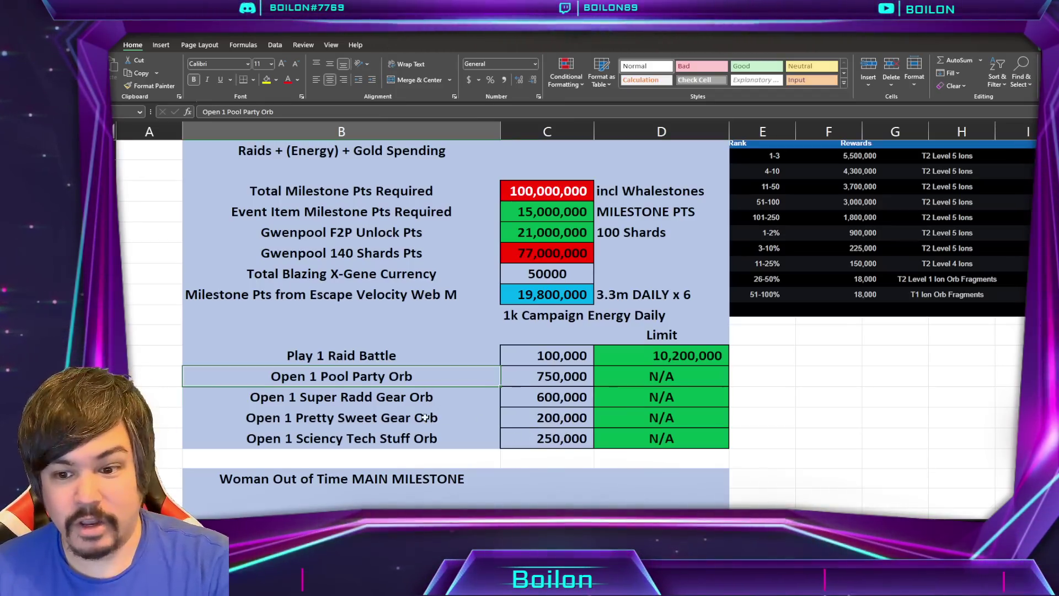
{"action": "left_click", "coordinate": [383, 438]}
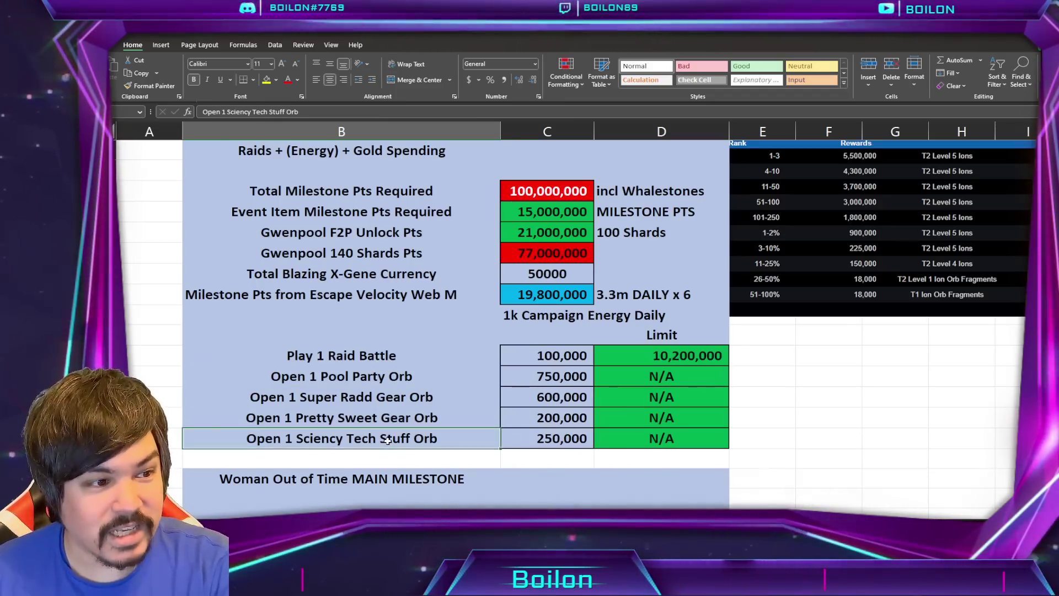
Compare the points for opening the Super Radd Gear, Pretty Sweet Gear and Sciency Tech Stuff Orbs, ending at the Pool Party Orb entry.
{"action": "left_click_drag", "start_coordinate": [397, 399], "coordinate": [400, 414]}
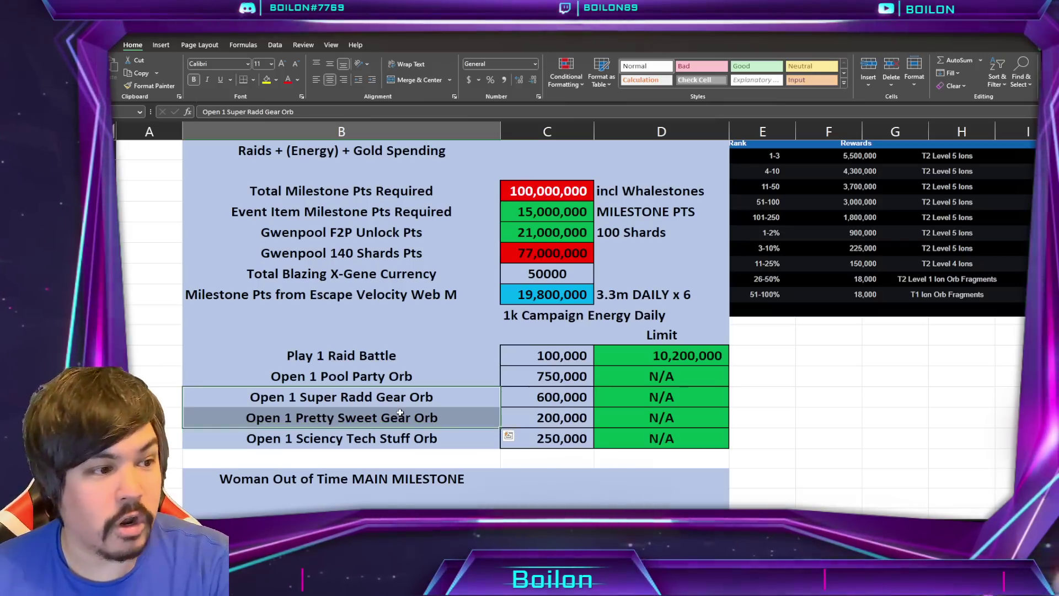
{"action": "left_click", "coordinate": [567, 397]}
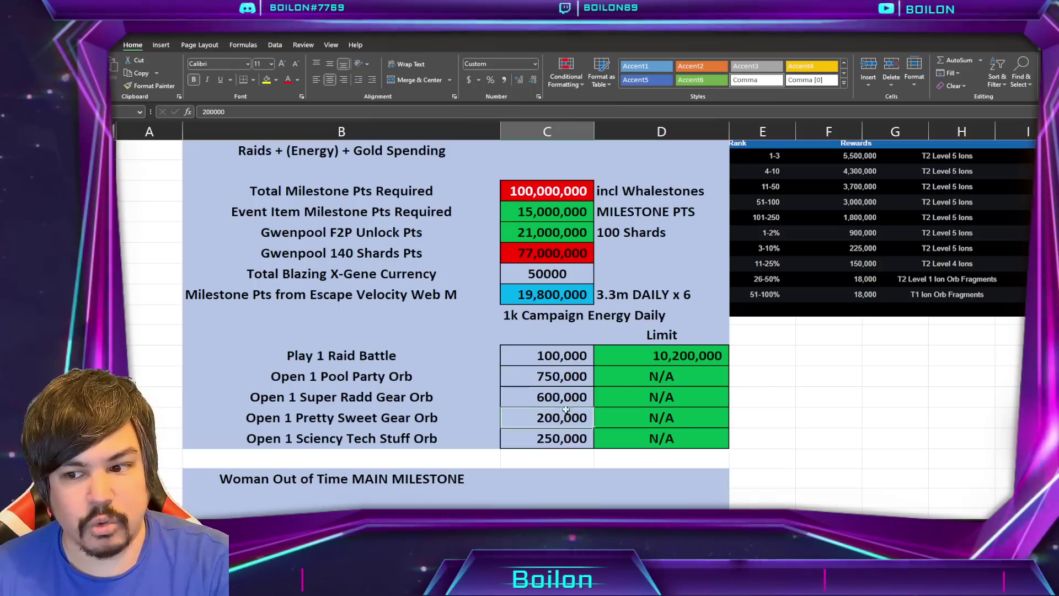
{"action": "left_click", "coordinate": [572, 399]}
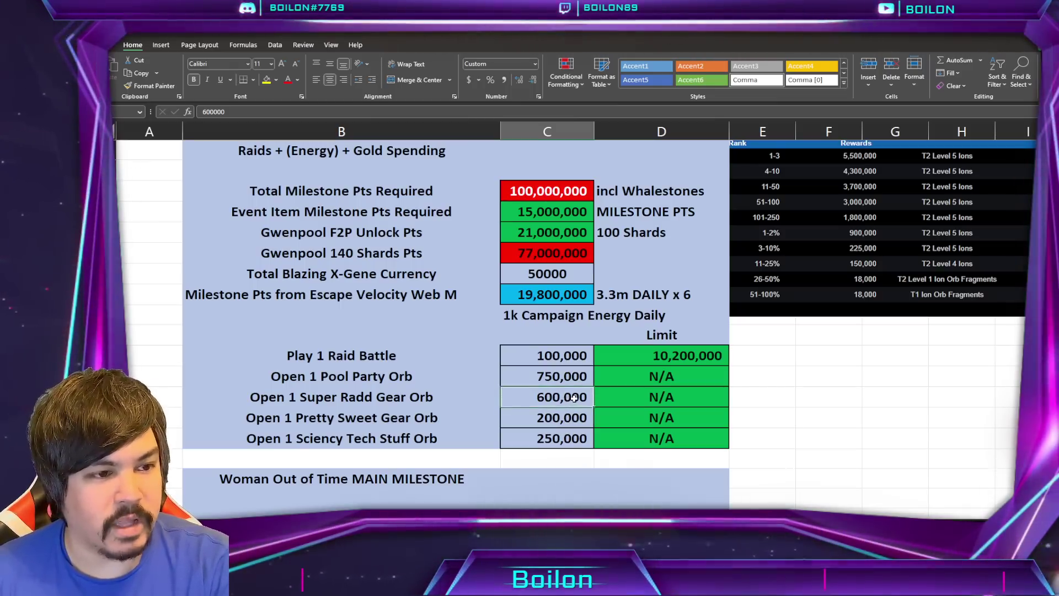
{"action": "left_click", "coordinate": [549, 417]}
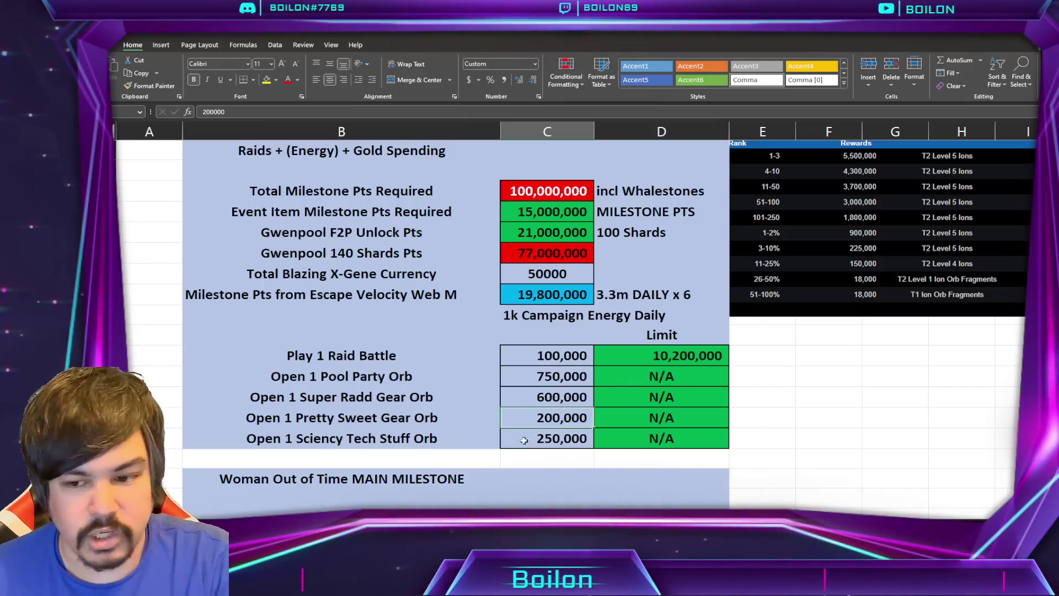
{"action": "left_click", "coordinate": [486, 439]}
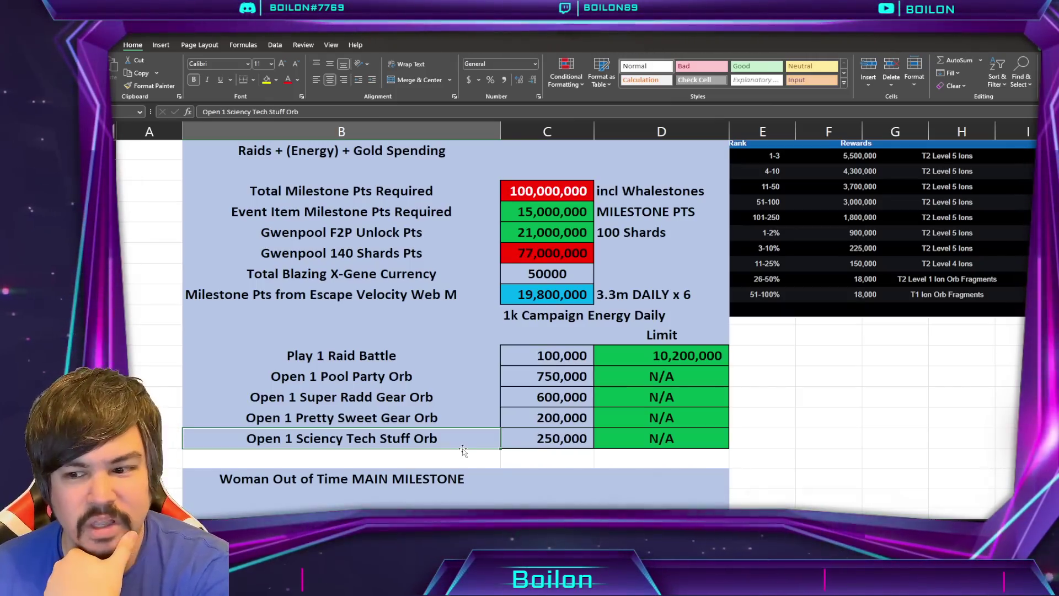
{"action": "left_click", "coordinate": [540, 439]}
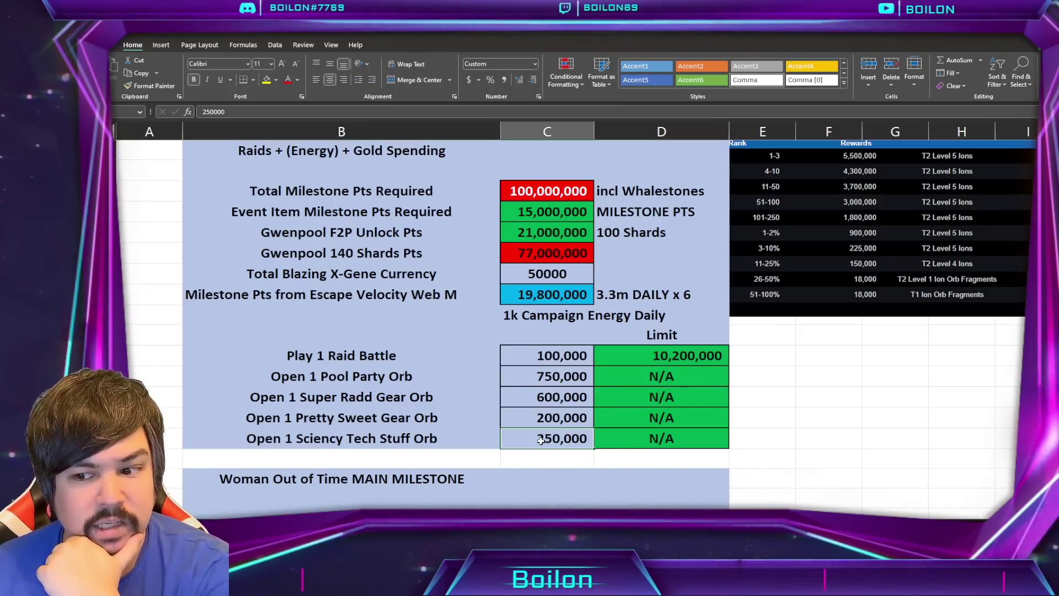
{"action": "left_click", "coordinate": [381, 385]}
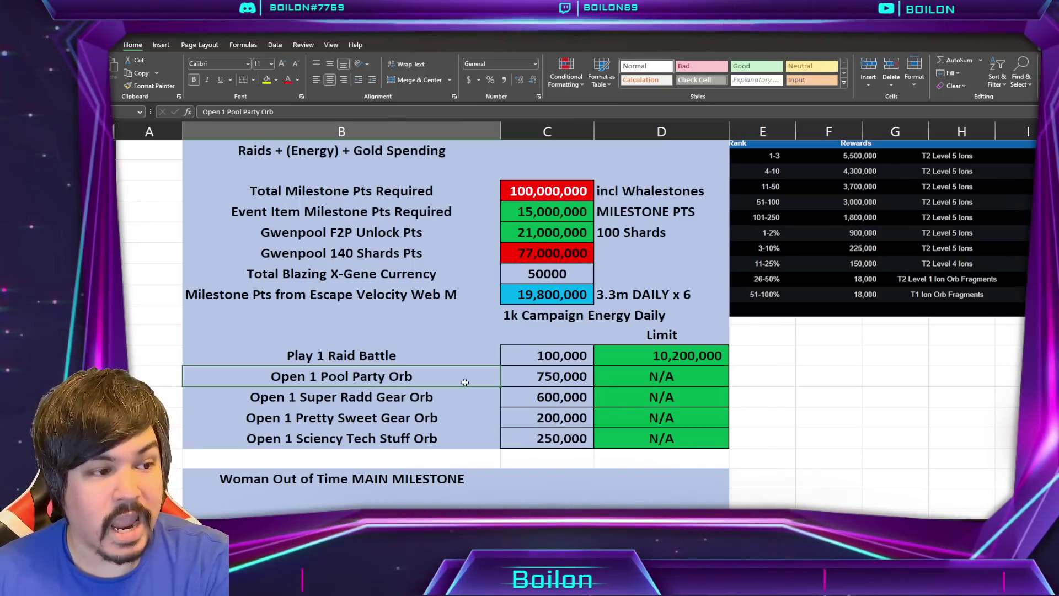
Review the four gold orb entries and their points in the Woman Out of Time MAIN MILESTONE section.
{"action": "scroll", "coordinate": [607, 320], "scroll_direction": "down", "scroll_amount": 3}
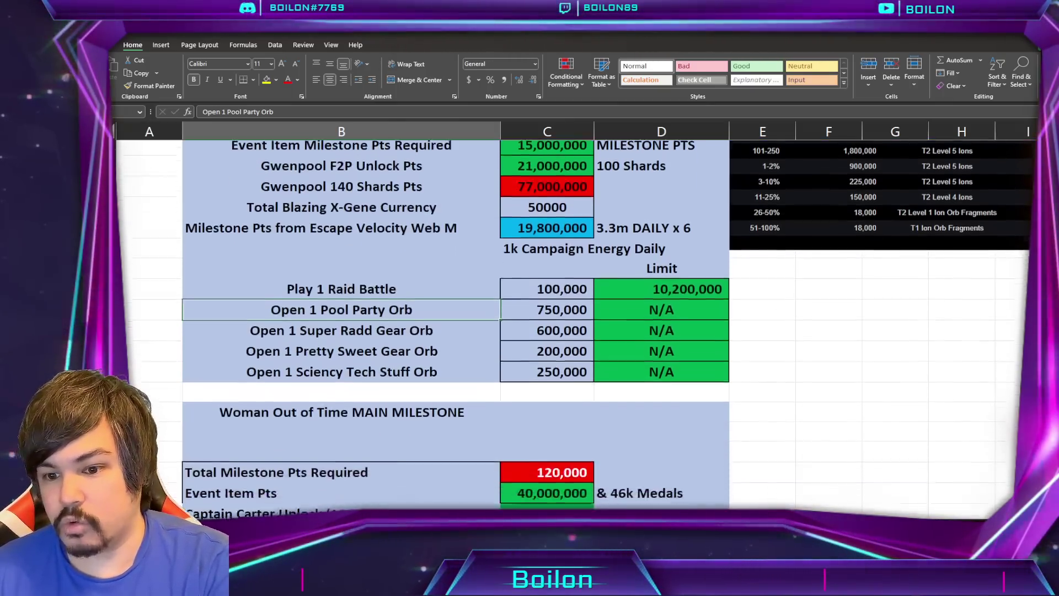
{"action": "scroll", "coordinate": [606, 320], "scroll_direction": "down", "scroll_amount": 3}
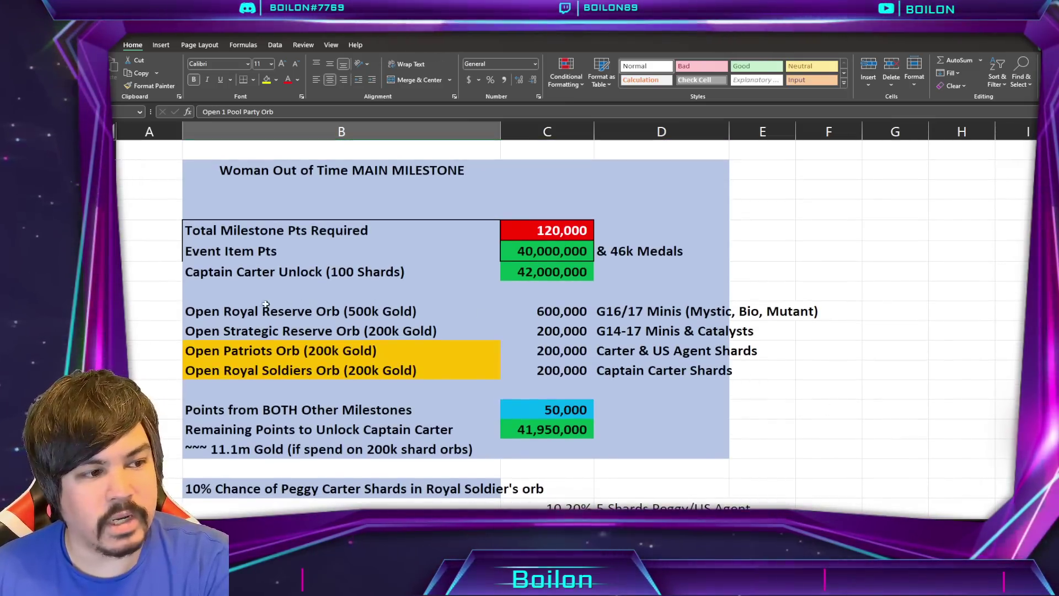
{"action": "left_click", "coordinate": [262, 321]}
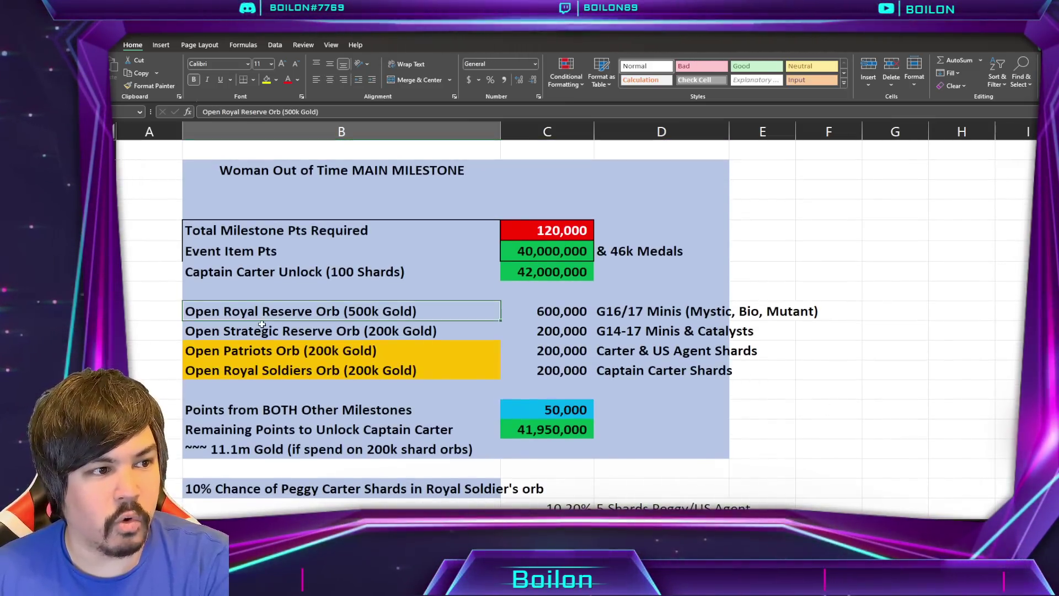
{"action": "left_click", "coordinate": [262, 329]}
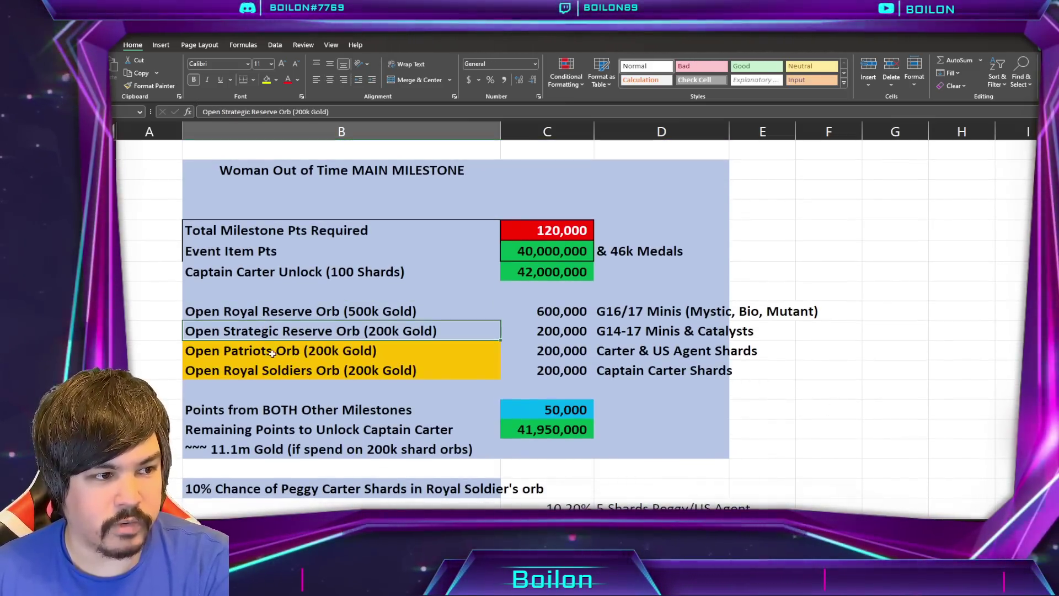
{"action": "key", "text": "Down"}
{"action": "key", "text": "Down"}
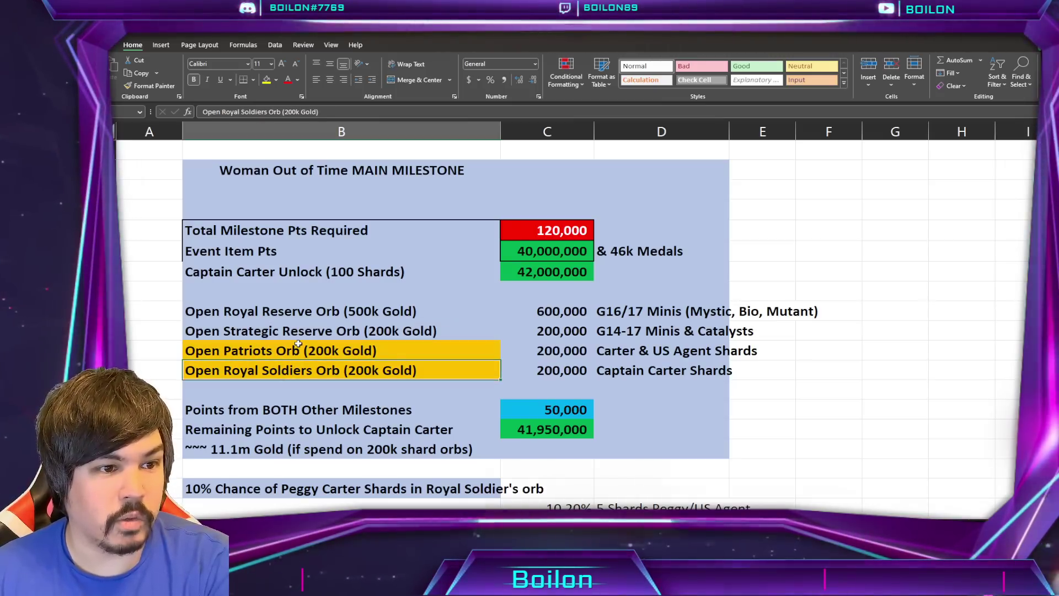
{"action": "left_click", "coordinate": [563, 312]}
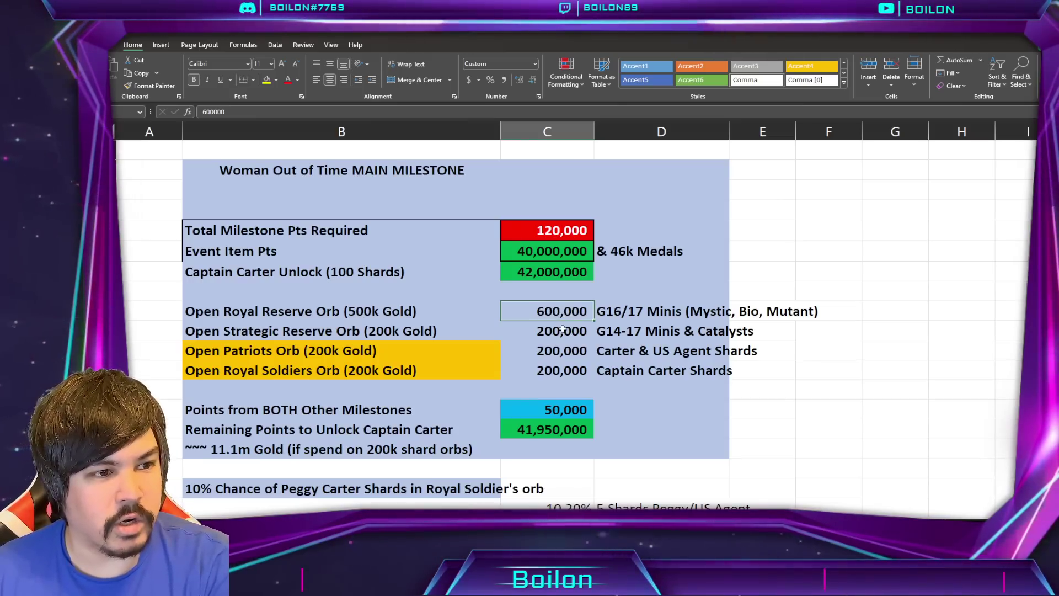
{"action": "left_click", "coordinate": [562, 331]}
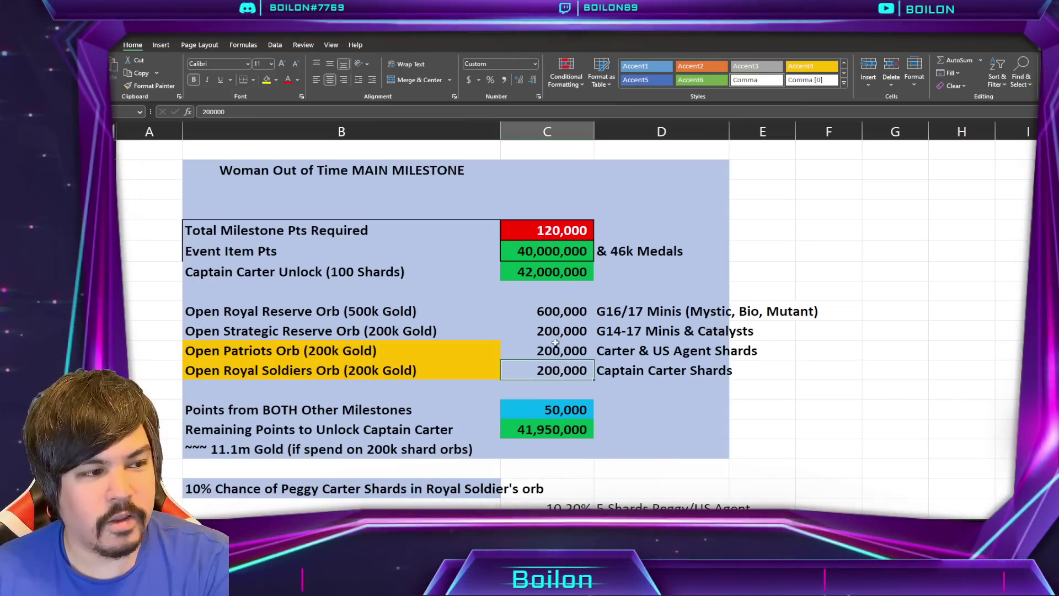
Examine the reward notes for the Woman Out of Time orbs, from the Royal Reserve Orb's minis to the Captain Carter shards.
{"action": "left_click", "coordinate": [351, 313]}
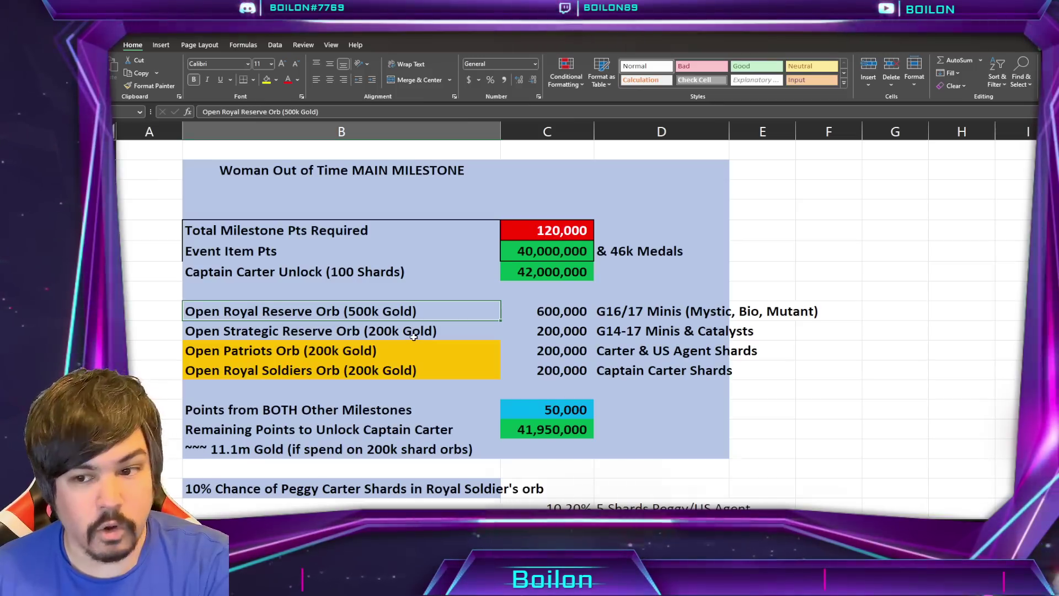
{"action": "left_click", "coordinate": [620, 316]}
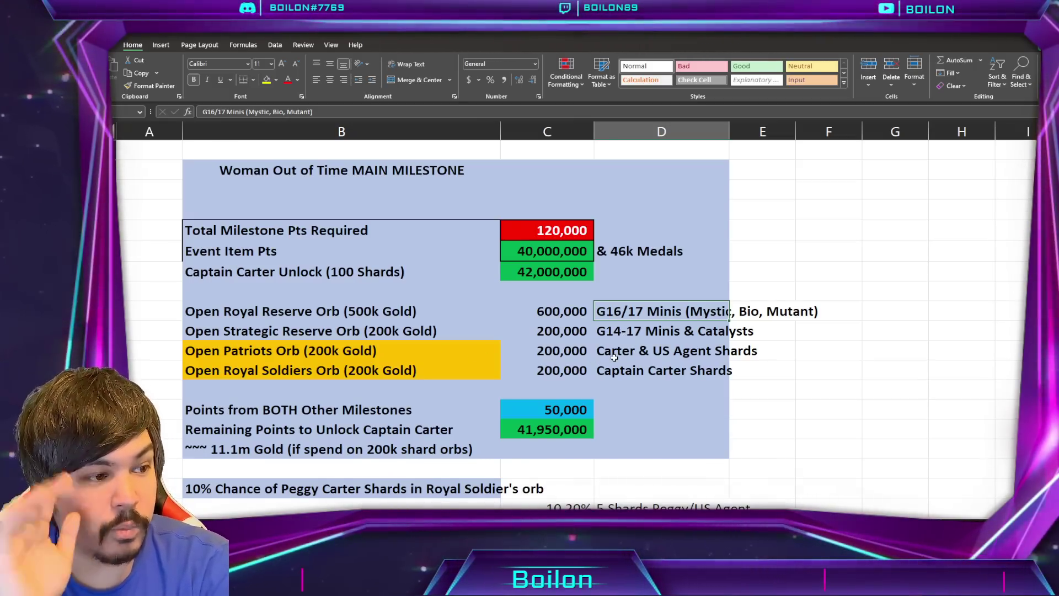
{"action": "left_click", "coordinate": [576, 363]}
{"action": "key", "text": "Right"}
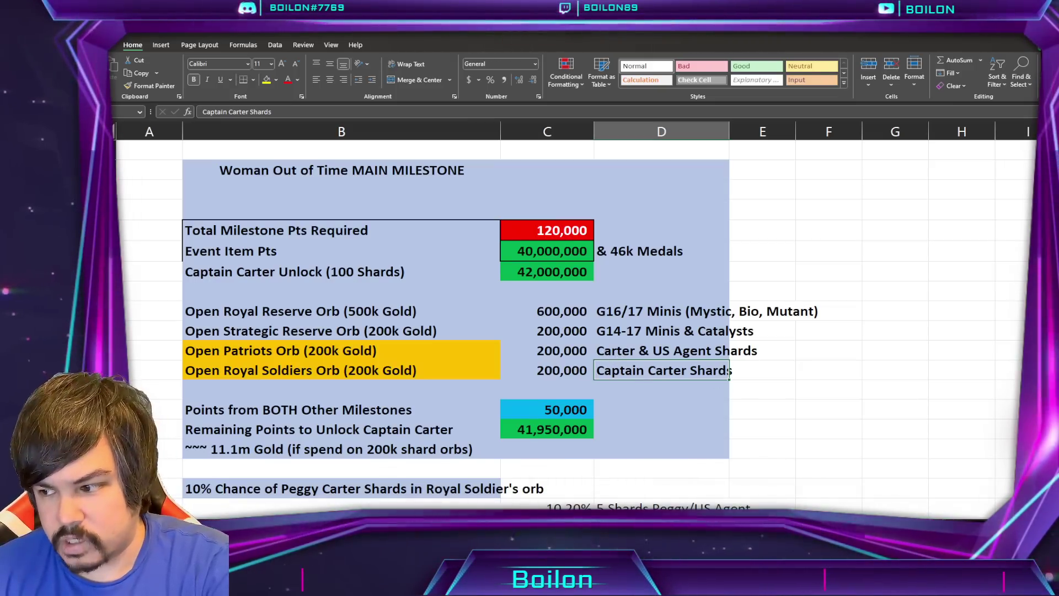
Check the Peggy Carter shard chance note below the Woman Out of Time section against the Royal Soldiers Orb entry.
{"action": "scroll", "coordinate": [730, 371], "scroll_direction": "down", "scroll_amount": 1}
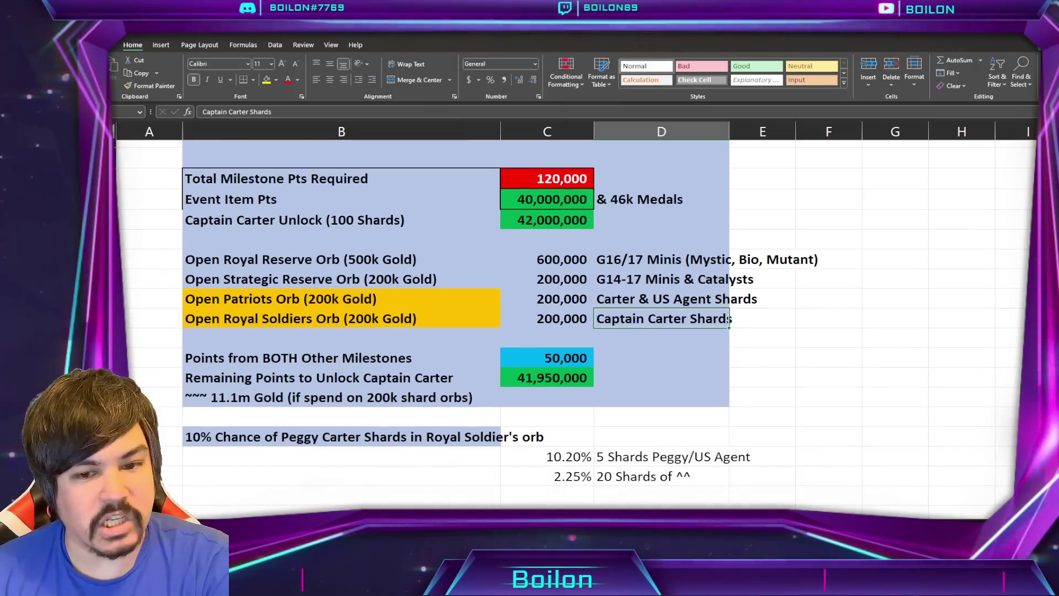
{"action": "scroll", "coordinate": [374, 423], "scroll_direction": "down", "scroll_amount": 1}
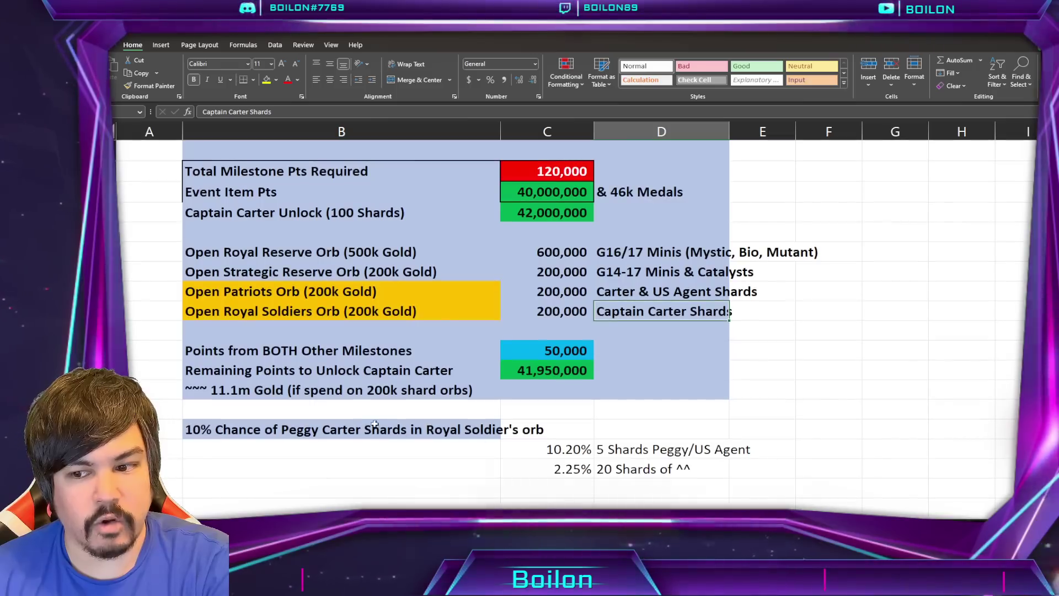
{"action": "left_click", "coordinate": [374, 426]}
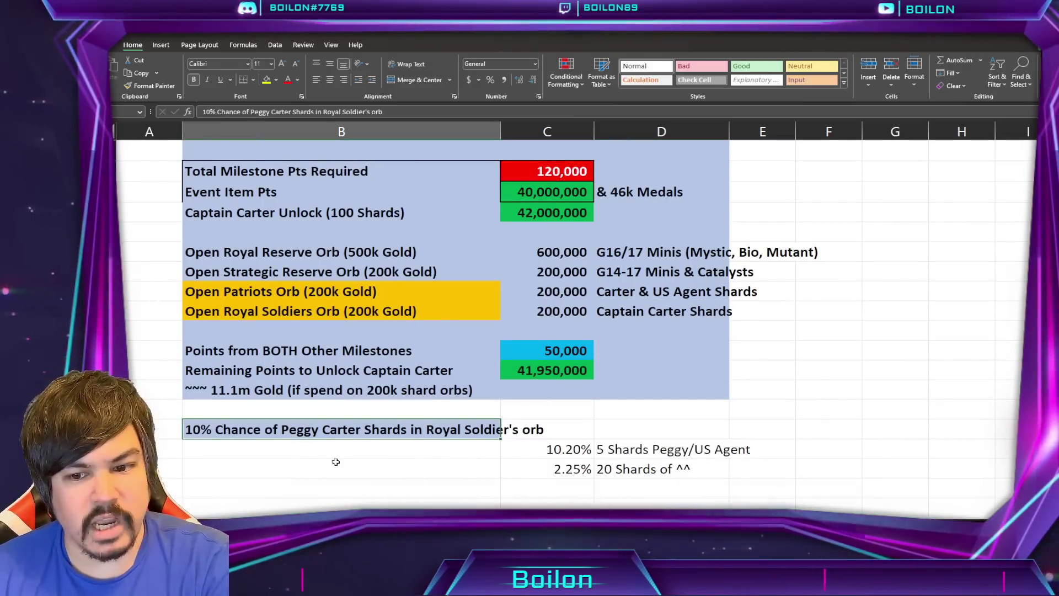
{"action": "left_click", "coordinate": [340, 347], "text": "ctrl"}
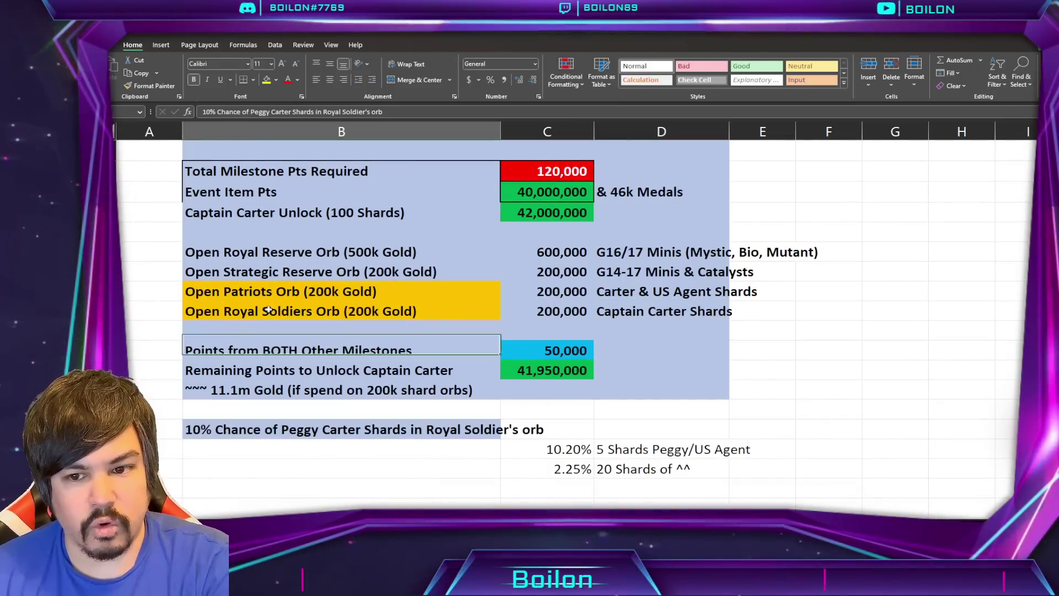
{"action": "left_click", "coordinate": [268, 310], "text": "ctrl"}
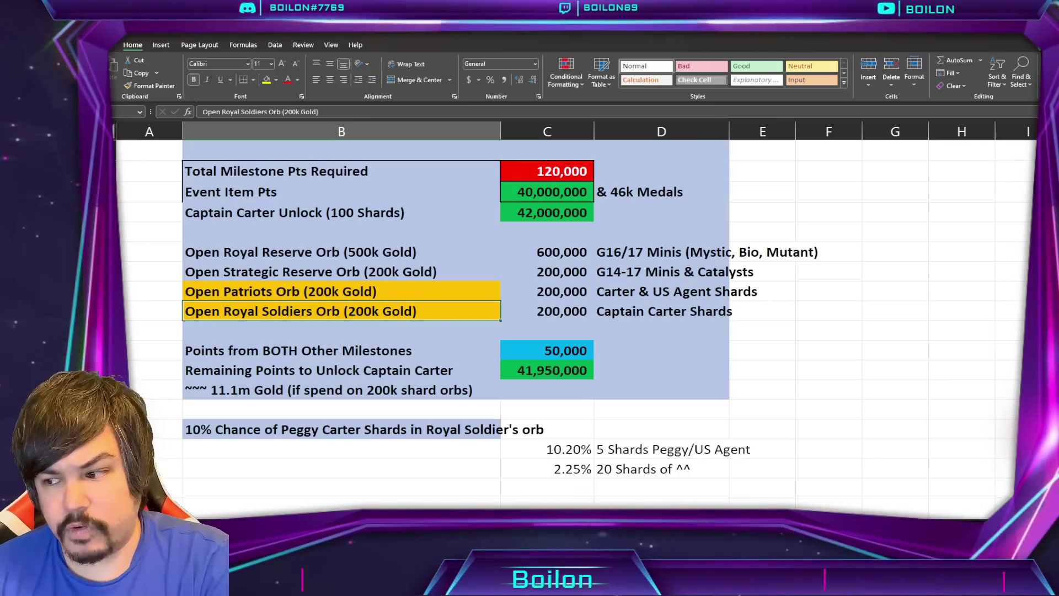
Go back to the Out of this World section and inspect the Pool Party Orb entry and its points.
{"action": "scroll", "coordinate": [456, 320], "scroll_direction": "up", "scroll_amount": 3}
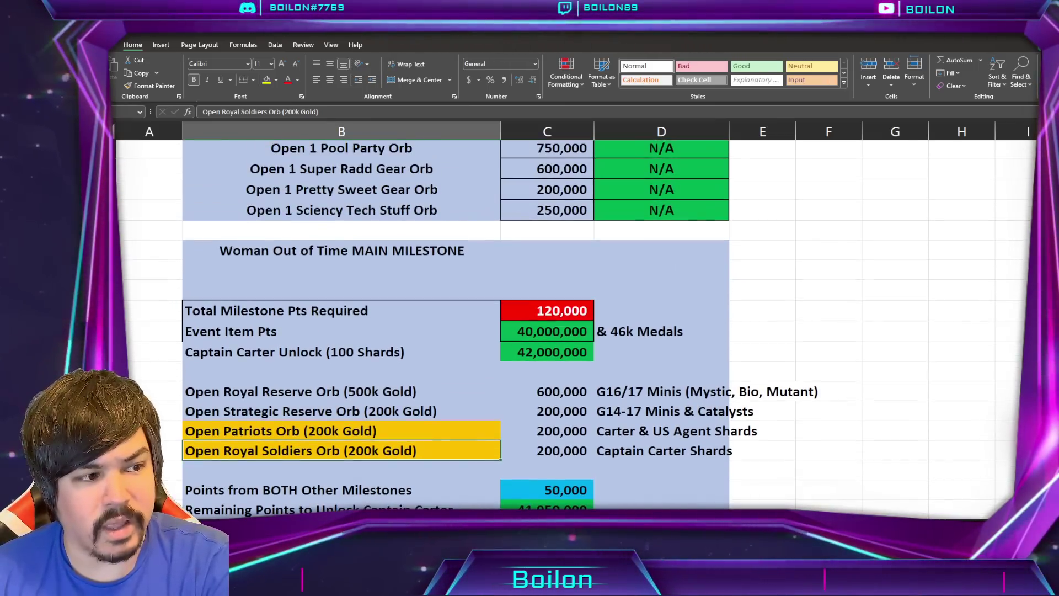
{"action": "scroll", "coordinate": [457, 320], "scroll_direction": "up", "scroll_amount": 4}
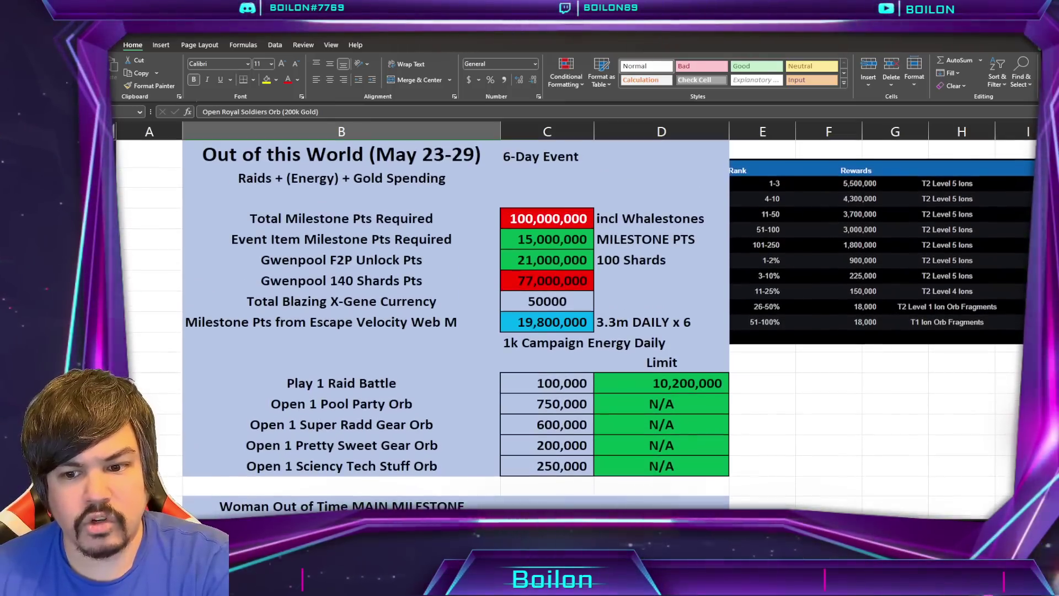
{"action": "left_click", "coordinate": [378, 410]}
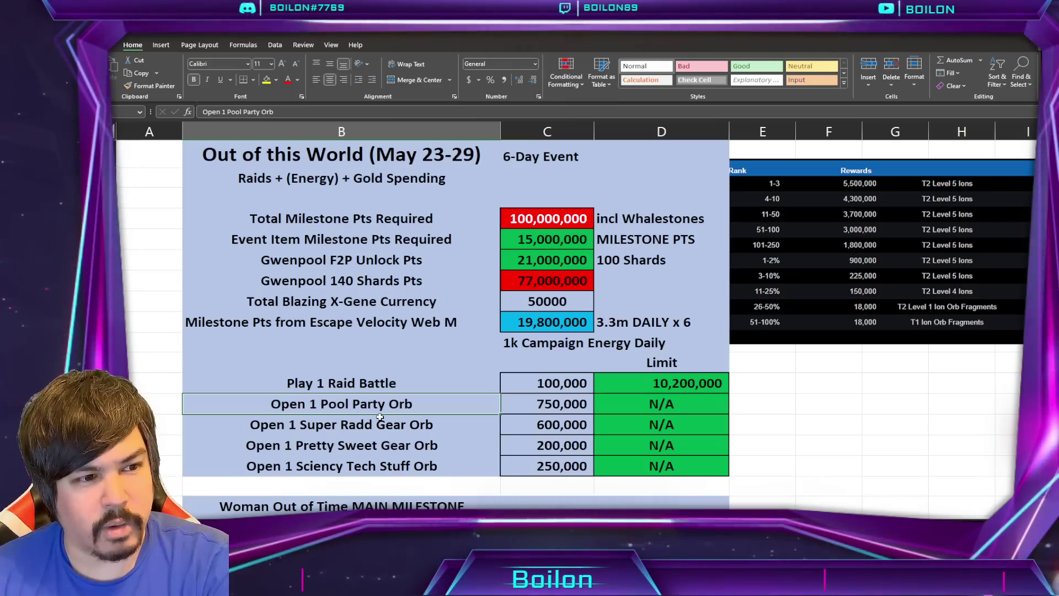
{"action": "left_click", "coordinate": [551, 406]}
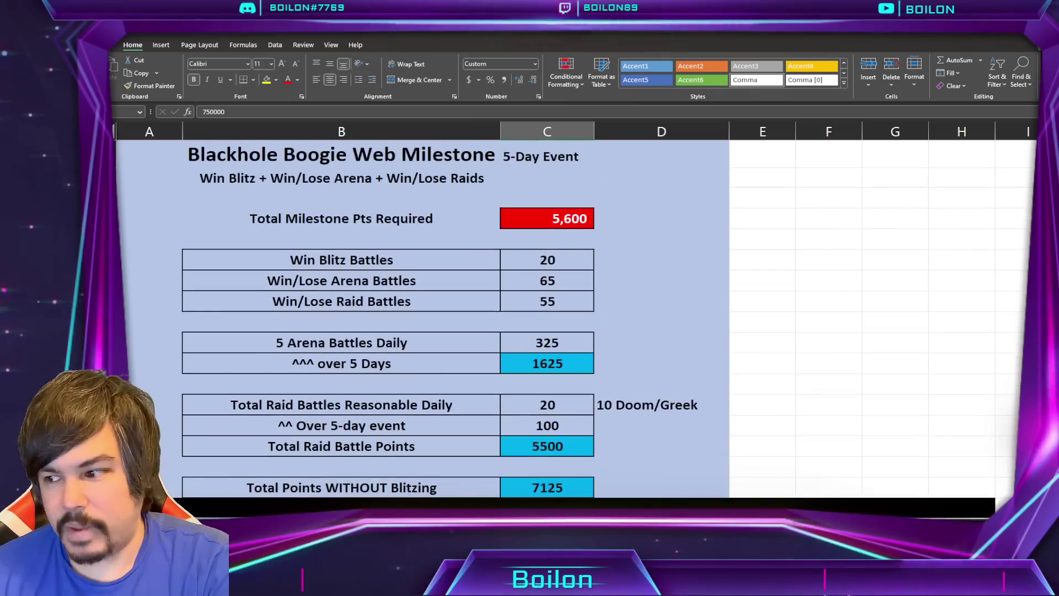
Inspect the Royal Reserve Orb's points in the Woman Out of Time section for comparison.
{"action": "scroll", "coordinate": [551, 309], "scroll_direction": "down", "scroll_amount": 12}
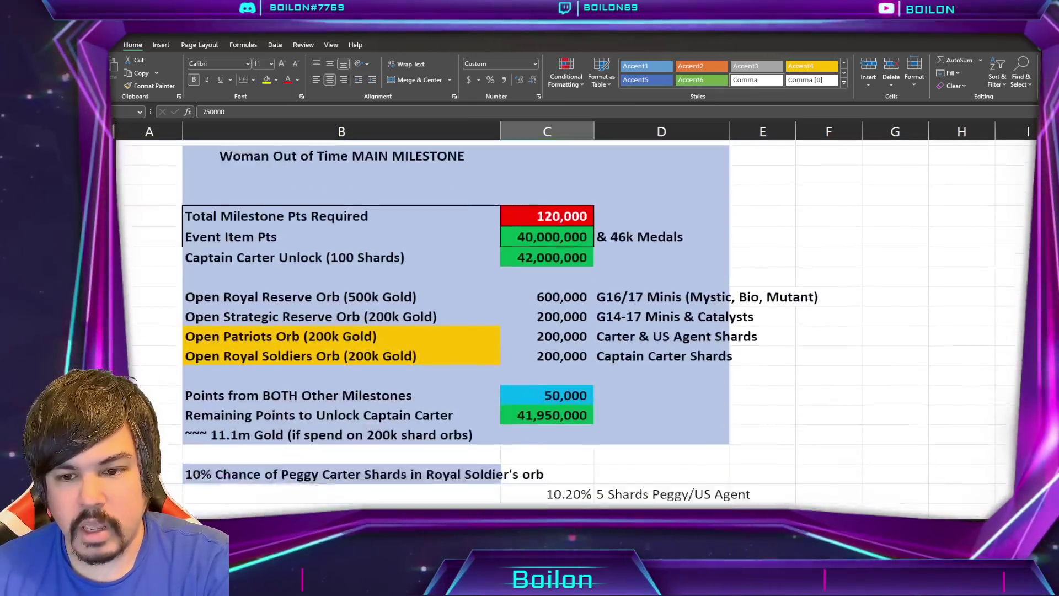
{"action": "scroll", "coordinate": [379, 278], "scroll_direction": "up", "scroll_amount": 1}
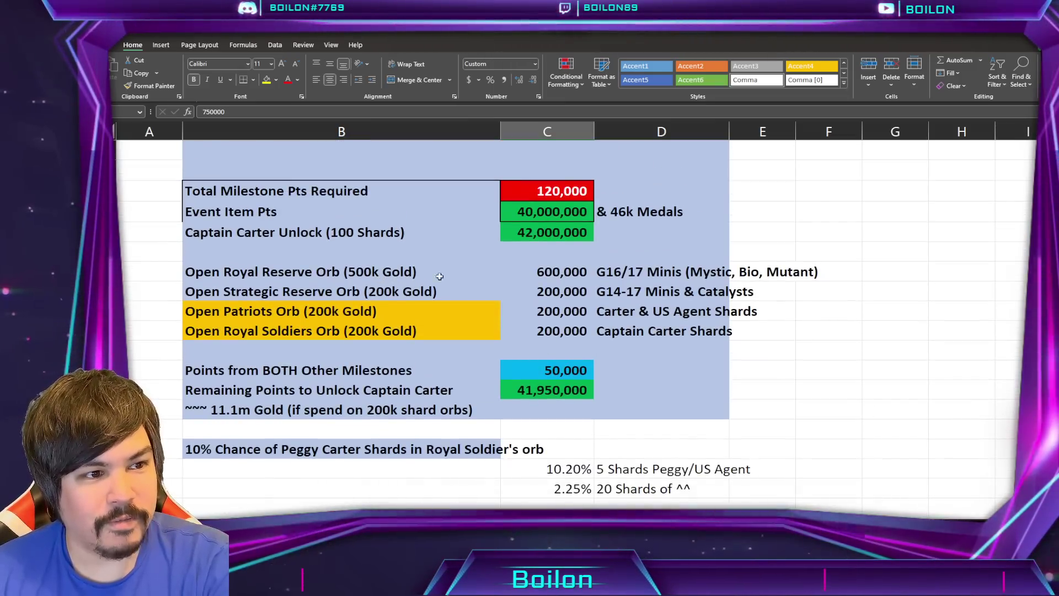
{"action": "left_click", "coordinate": [573, 270]}
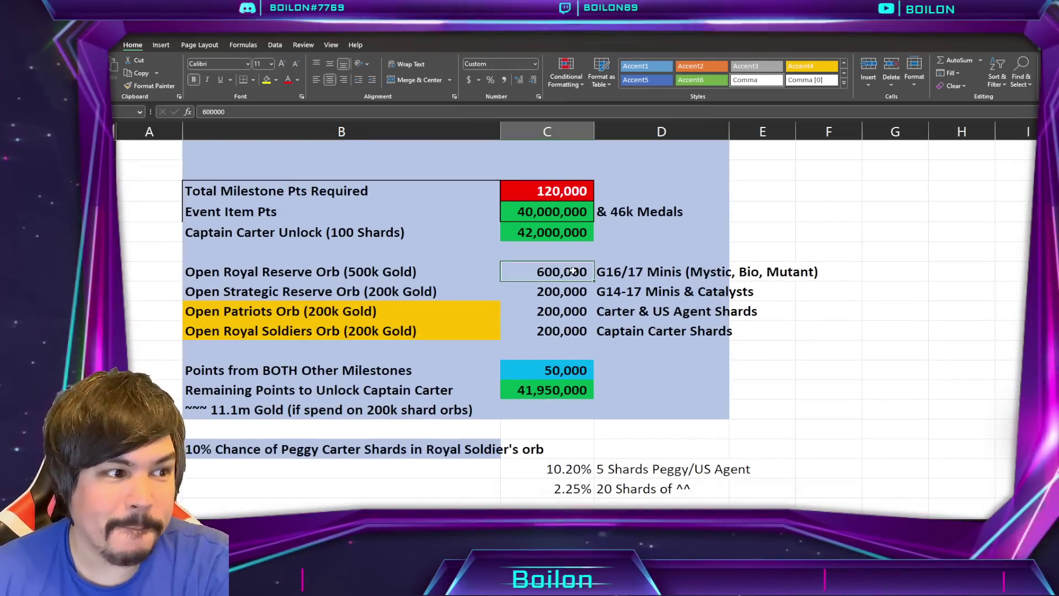
Return to the Out of this World section and review the Pool Party Orb entry and the Gwenpool 140 shards requirement.
{"action": "scroll", "coordinate": [552, 320], "scroll_direction": "up", "scroll_amount": 7}
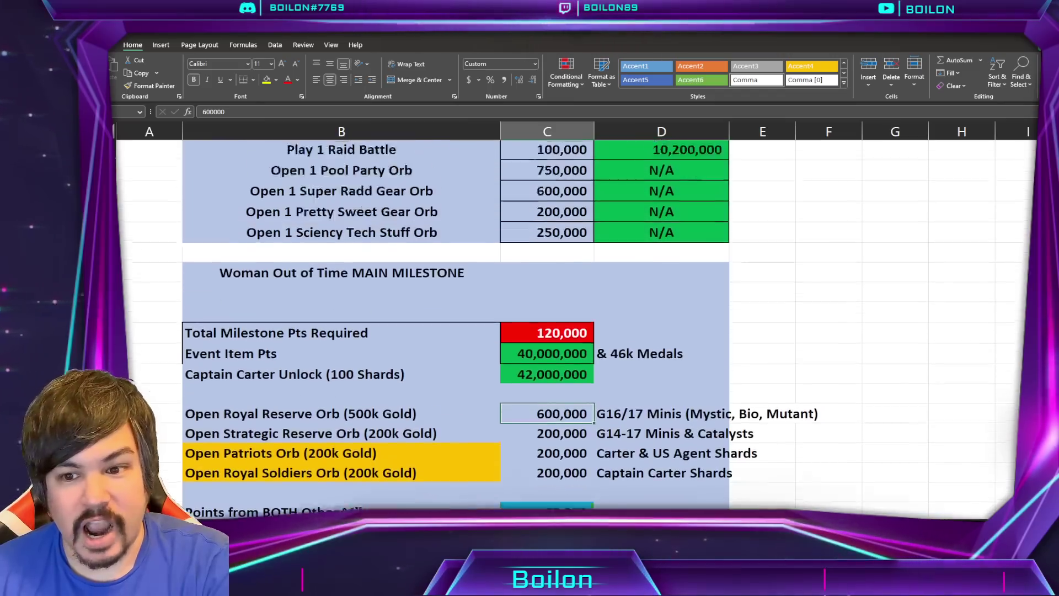
{"action": "scroll", "coordinate": [443, 368], "scroll_direction": "down", "scroll_amount": 1}
{"action": "scroll", "coordinate": [443, 368], "scroll_direction": "up", "scroll_amount": 1}
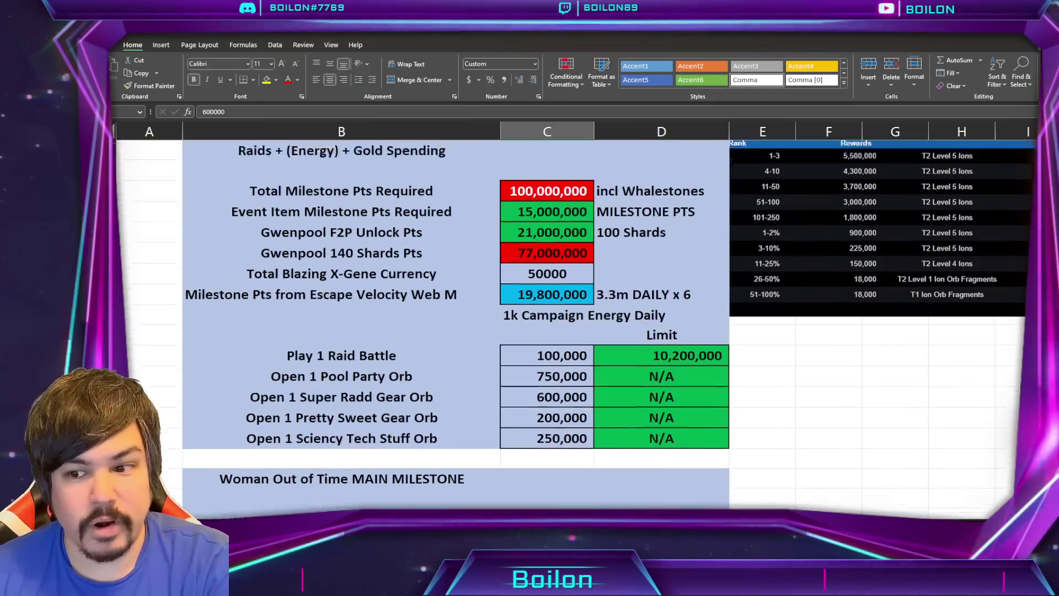
{"action": "scroll", "coordinate": [443, 368], "scroll_direction": "down", "scroll_amount": 1}
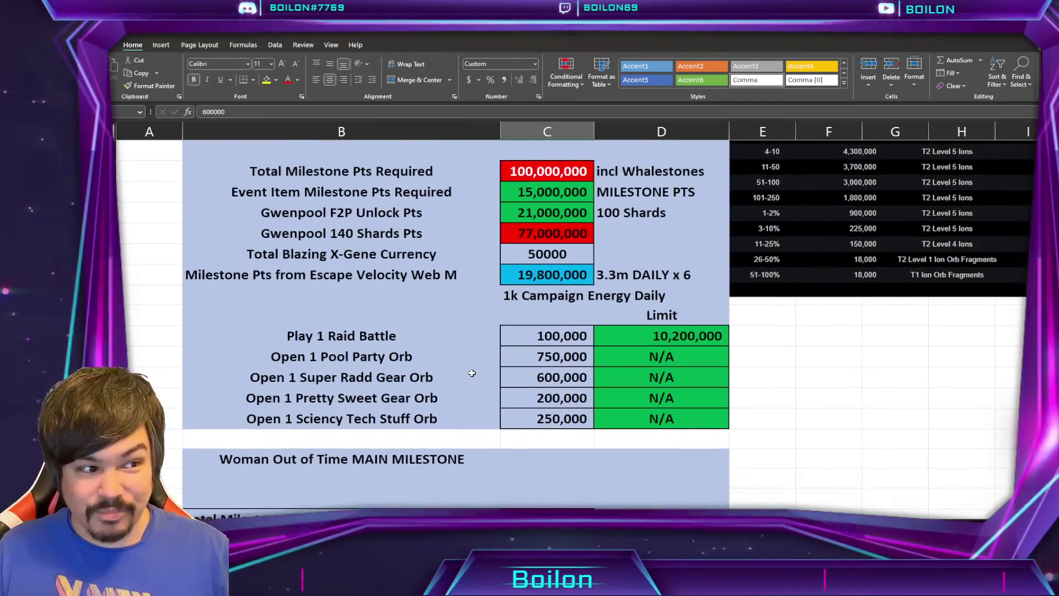
{"action": "key", "text": "Up"}
{"action": "key", "text": "Left"}
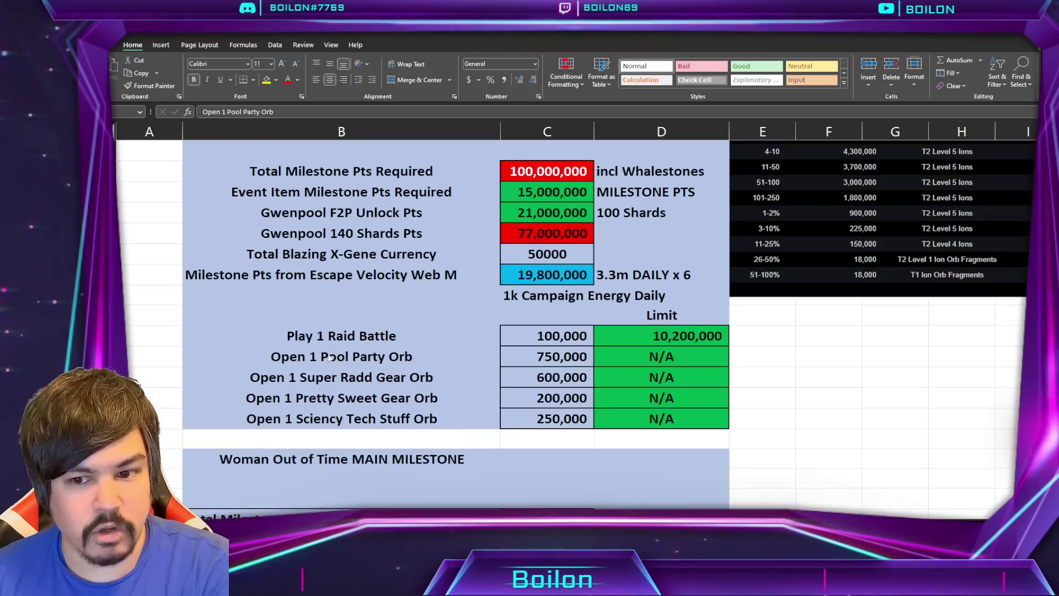
{"action": "left_click", "coordinate": [370, 358]}
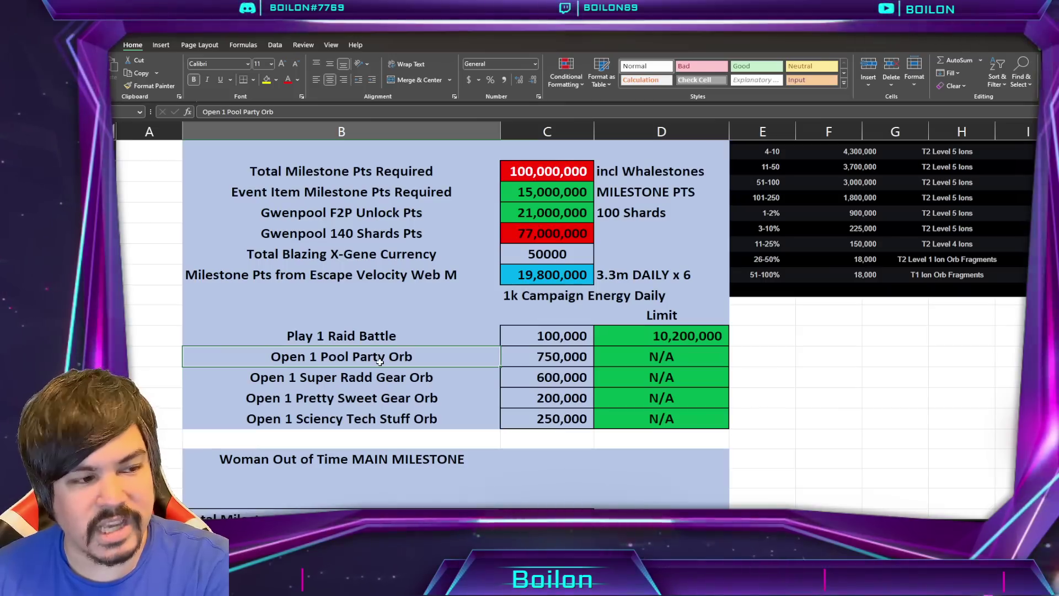
{"action": "left_click", "coordinate": [396, 241]}
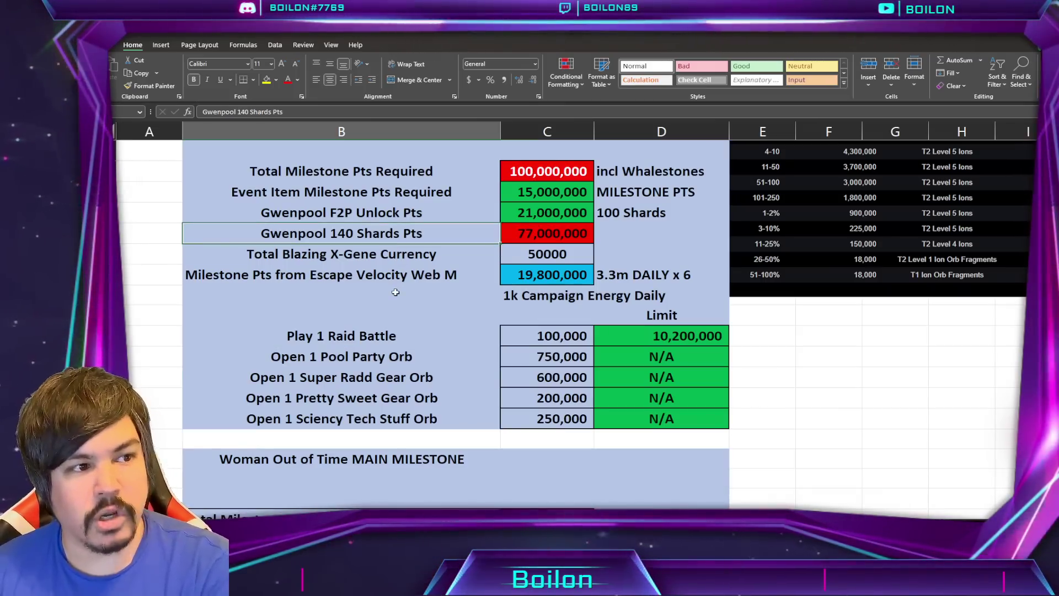